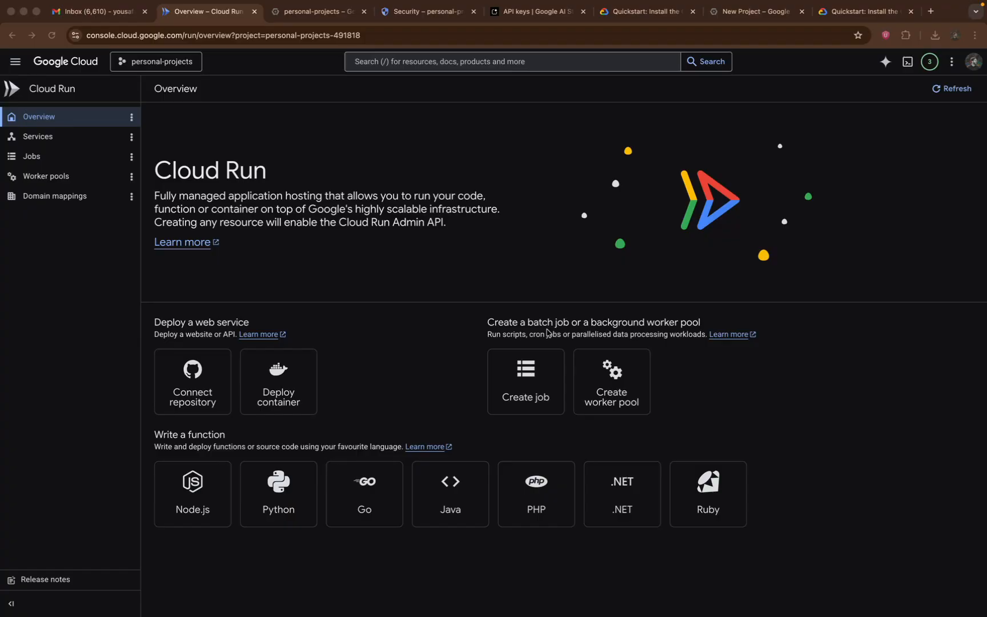
# Switch to Antigravity, open the guide's Google Cloud SDK link, and review the Windows installation instructions for the gcloud CLI
pyautogui.hotkey('ctrl', 'Right')
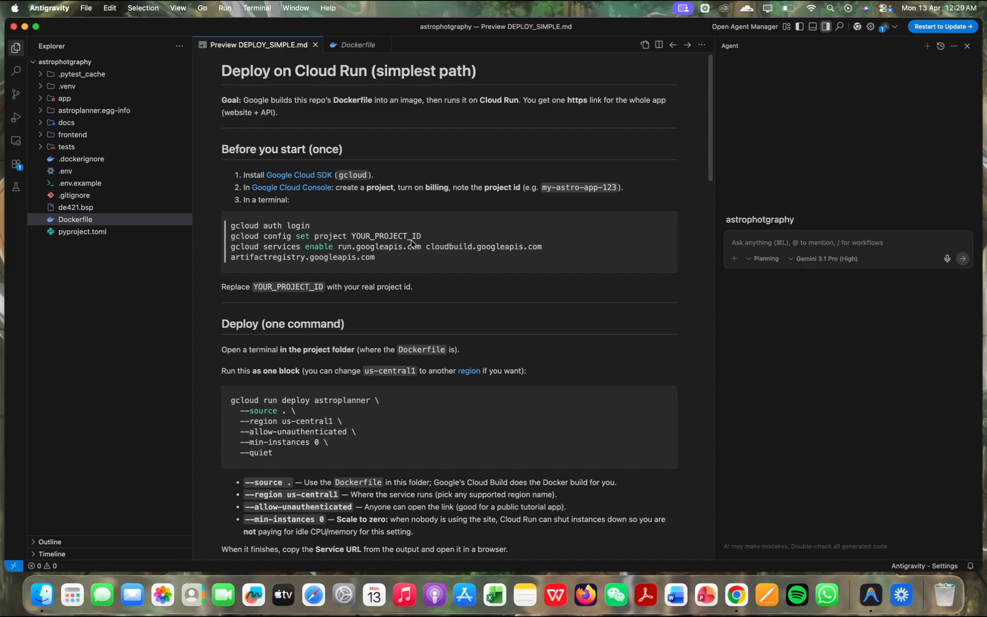
pyautogui.click(319, 174)
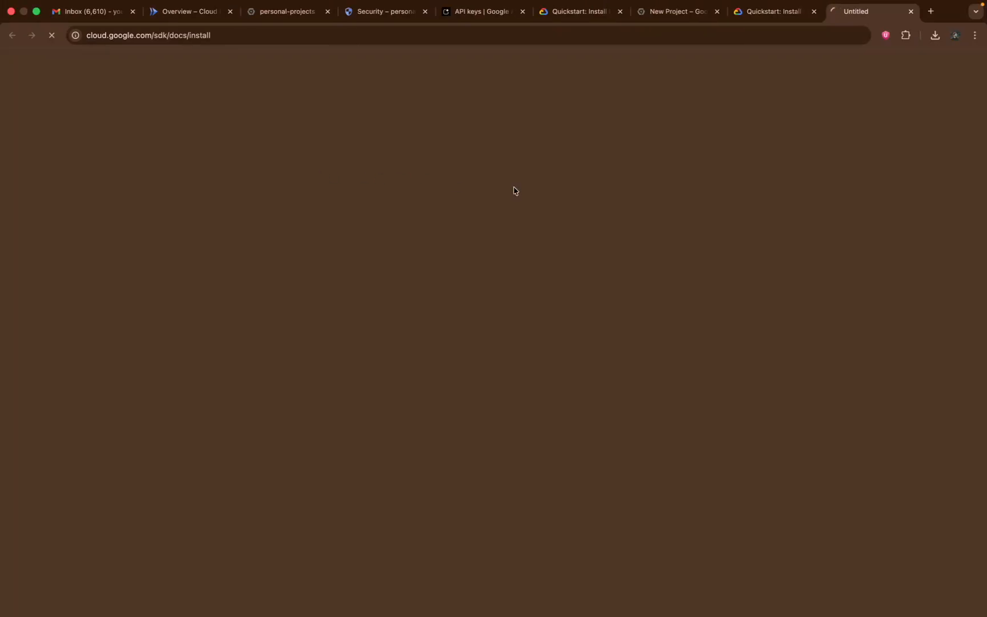
pyautogui.scroll(-2, 538, 363)
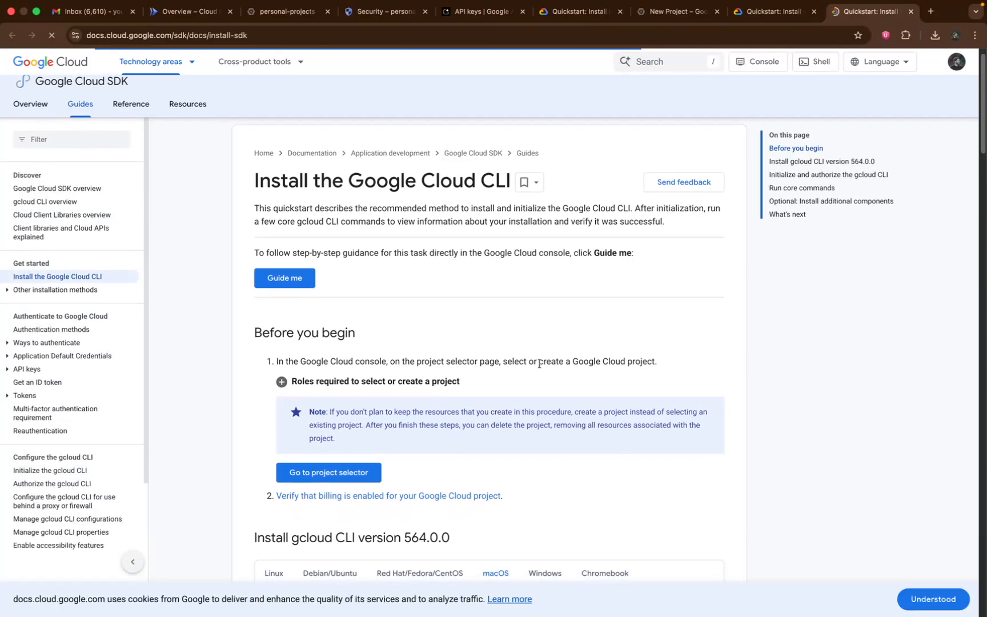
pyautogui.scroll(-5, 539, 363)
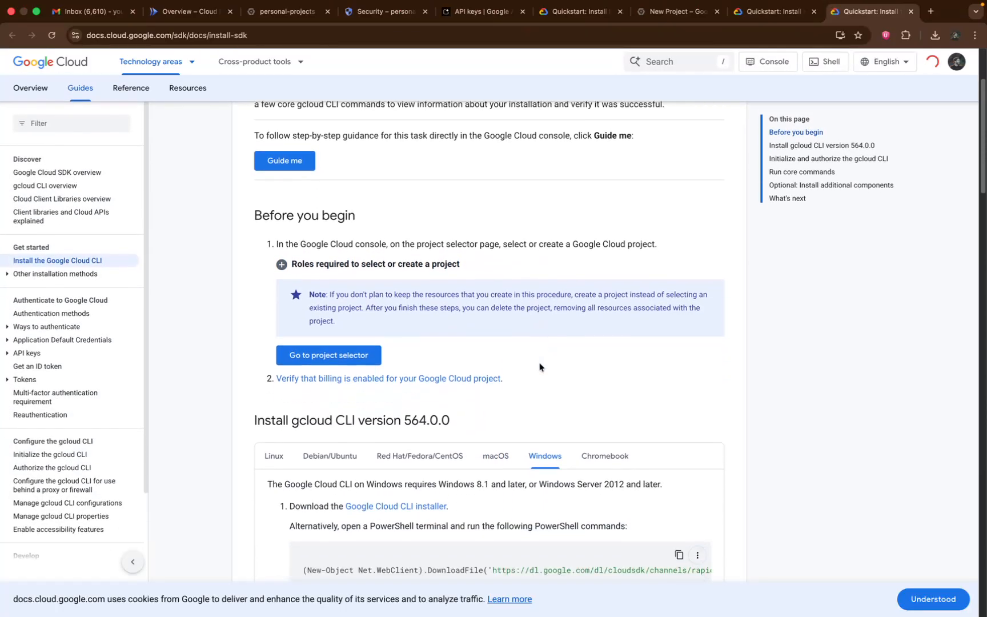
pyautogui.scroll(-2, 540, 367)
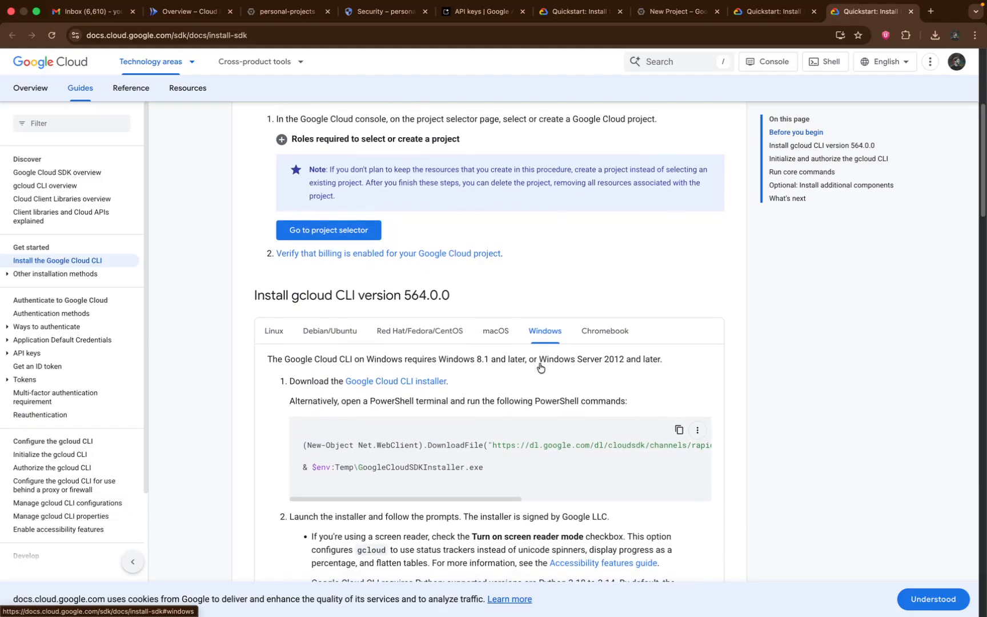
pyautogui.scroll(-3, 539, 367)
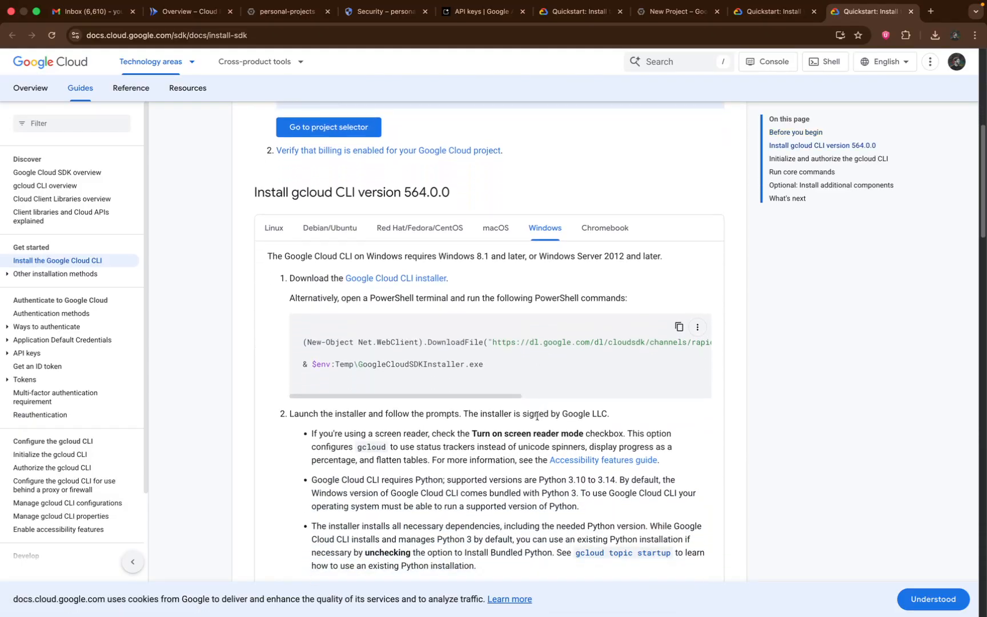
pyautogui.moveTo(467, 282); pyautogui.dragTo(376, 280)
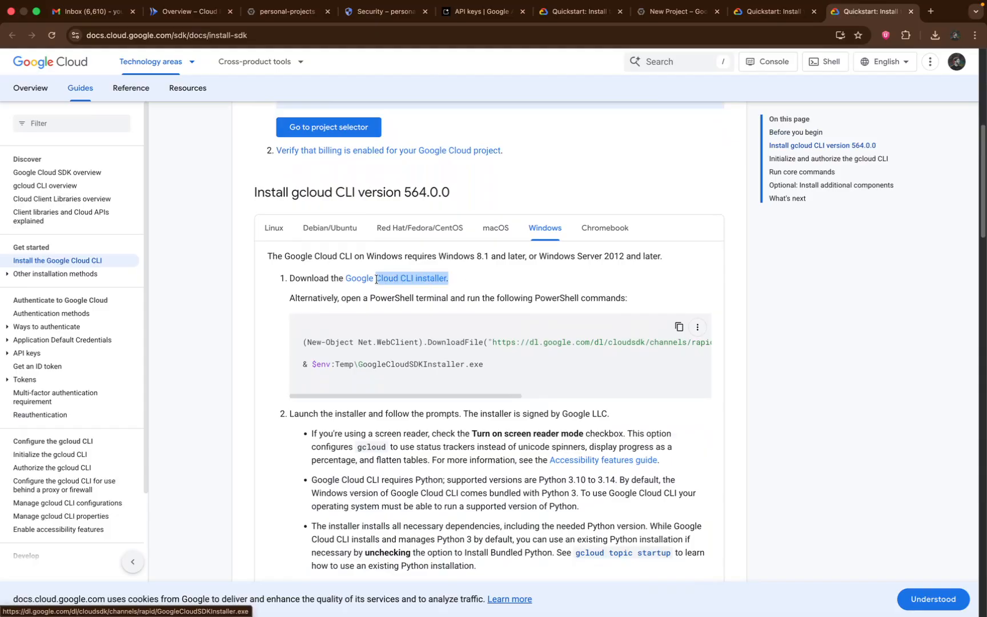
pyautogui.click(467, 459)
pyautogui.scroll(-5, 467, 459)
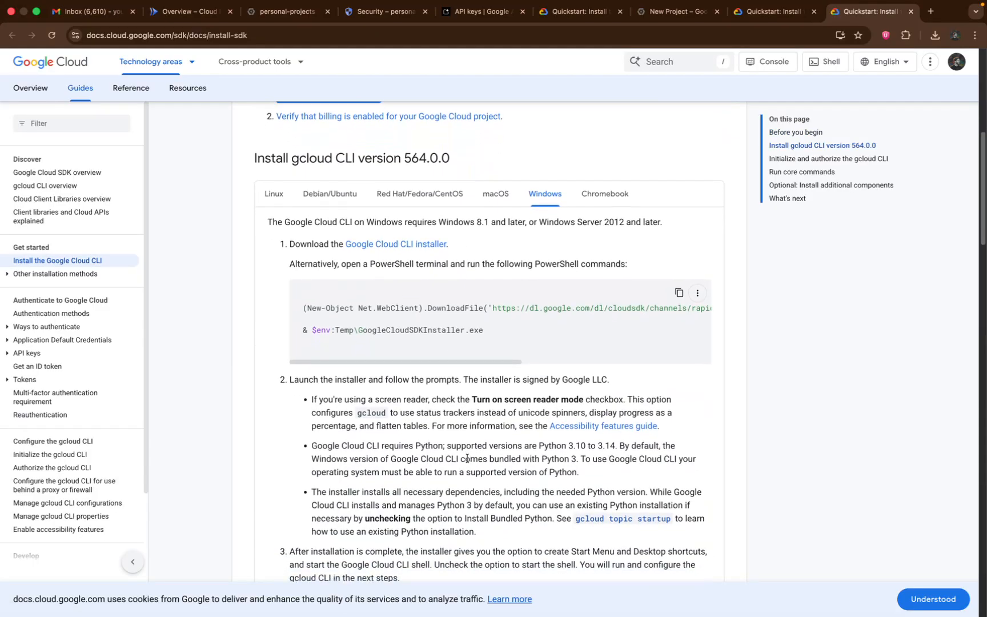
pyautogui.scroll(-2, 467, 462)
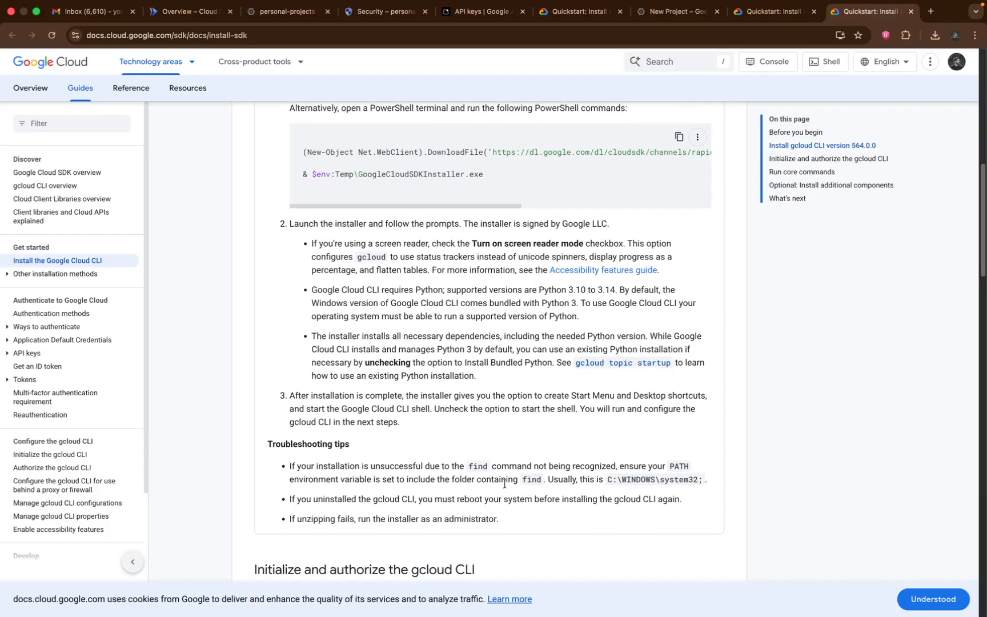
pyautogui.scroll(4, 504, 484)
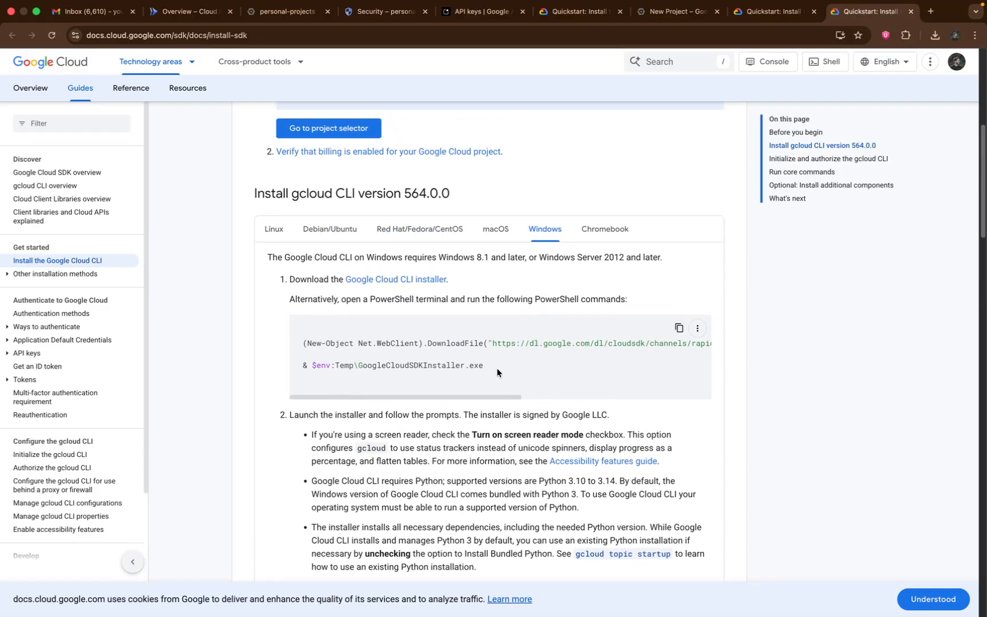
# Review the gcloud CLI installation instructions for macOS, Linux and Debian/Ubuntu
pyautogui.click(500, 236)
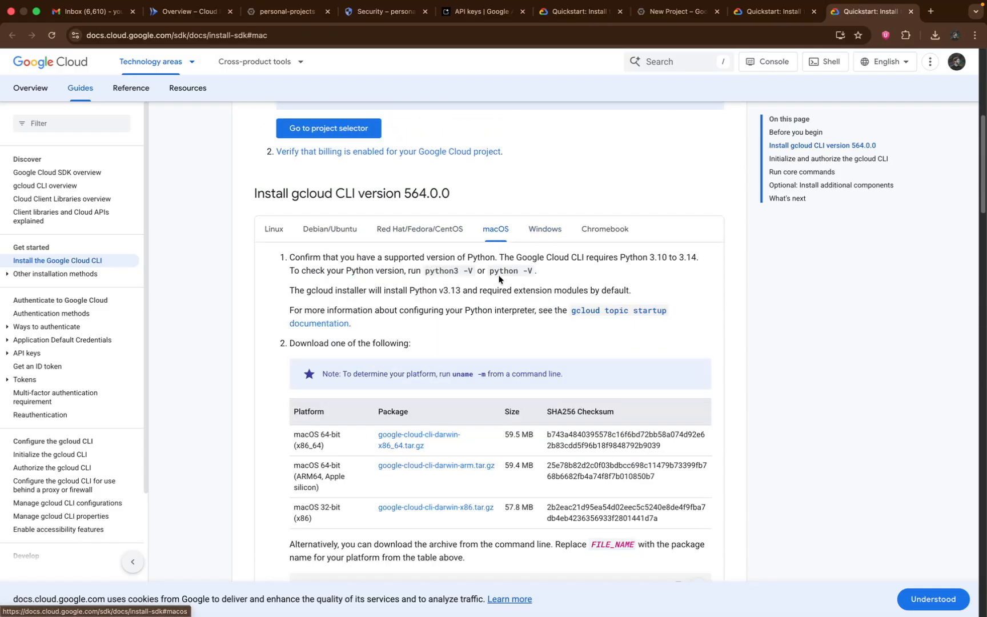
pyautogui.scroll(-1, 499, 278)
pyautogui.scroll(-1, 500, 279)
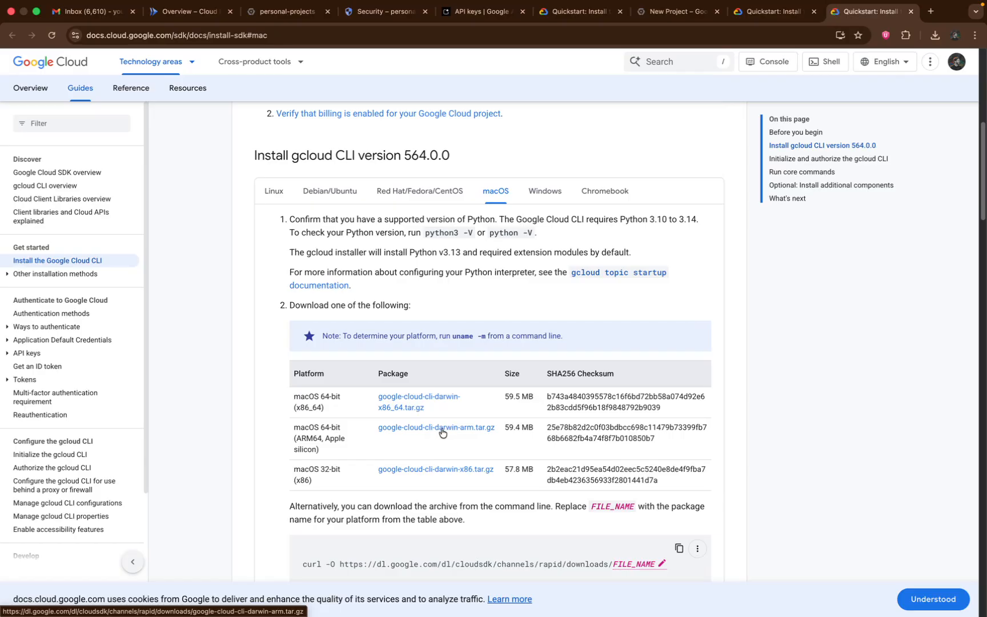
pyautogui.click(273, 193)
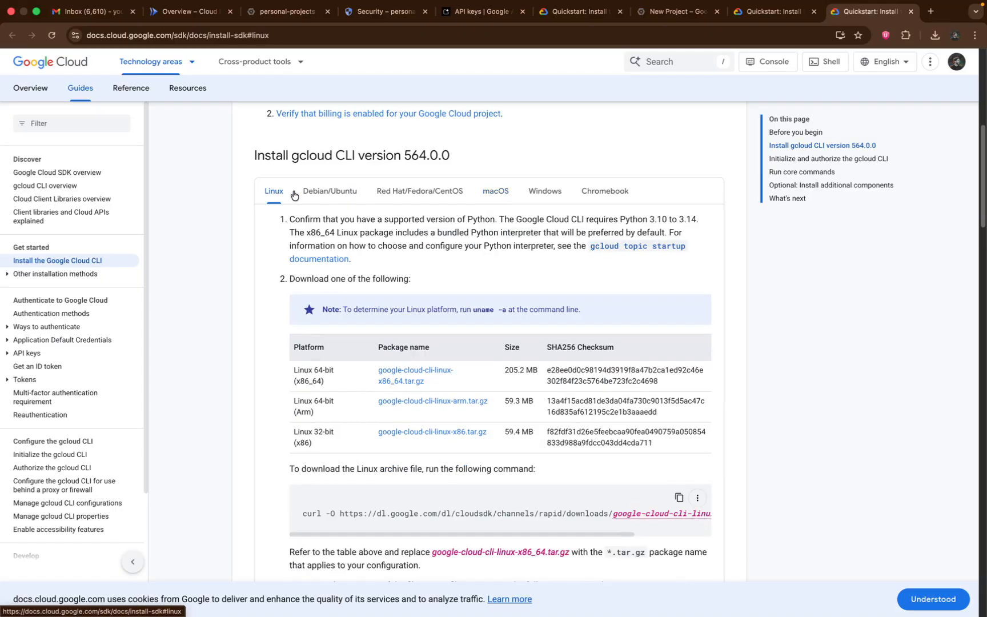
pyautogui.click(327, 192)
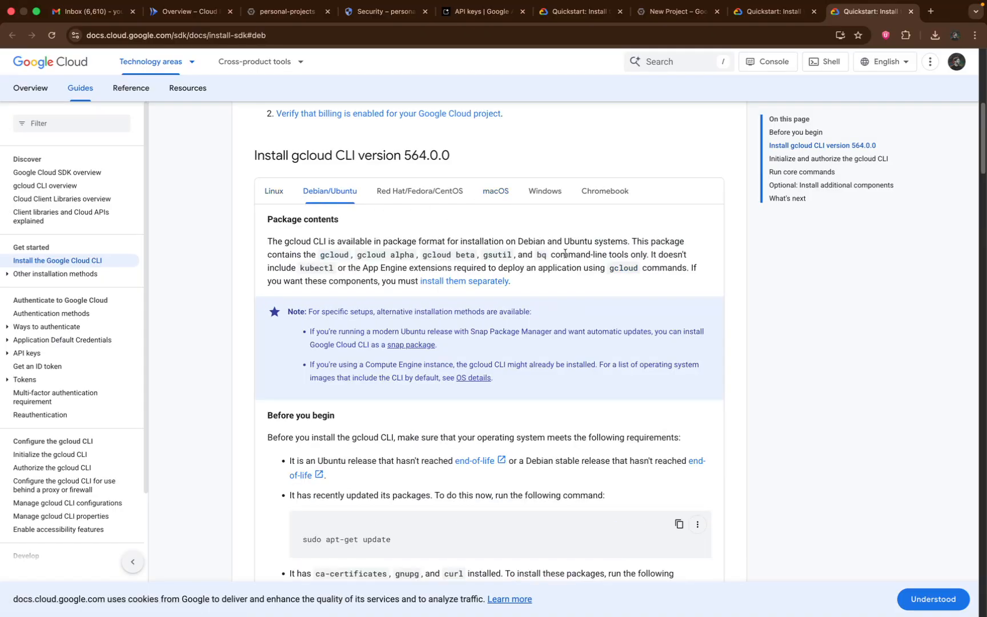
pyautogui.scroll(3, 565, 254)
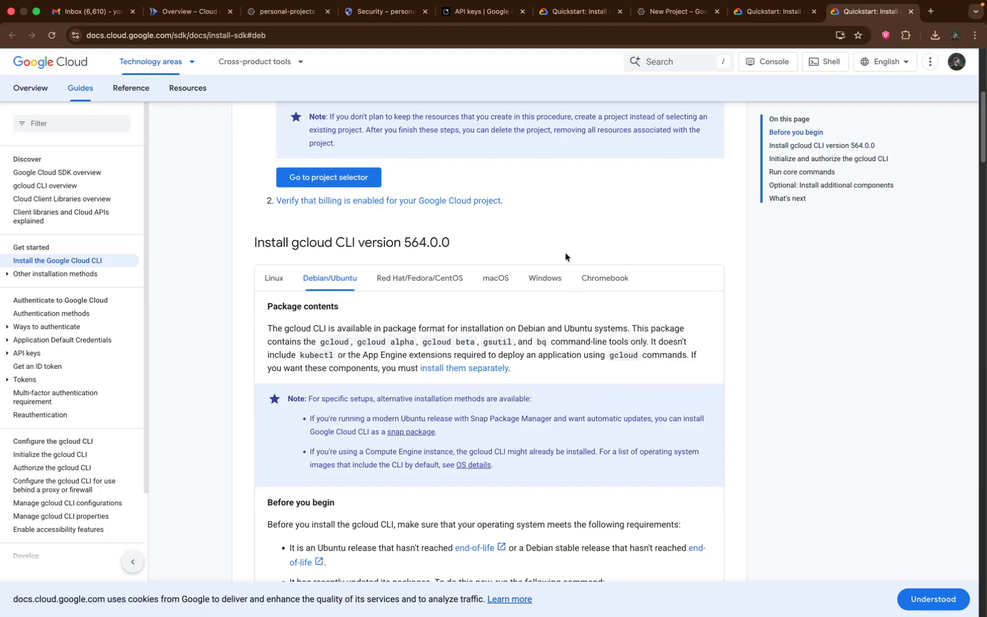
# Switch back to Antigravity and open the Google Cloud Console link from the deployment guide
pyautogui.hotkey('ctrl', 'Right')
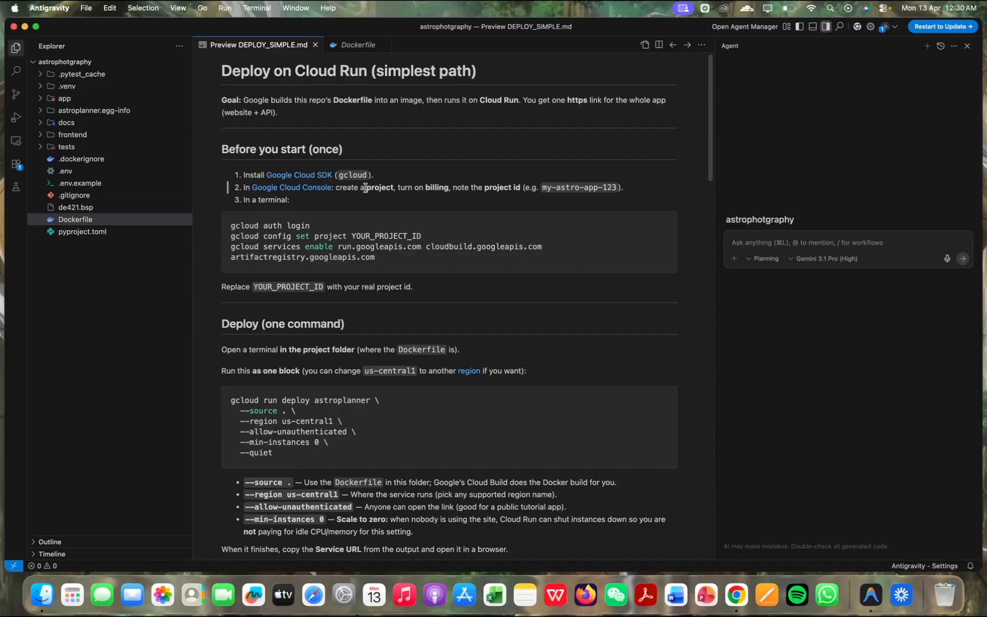
pyautogui.click(316, 188)
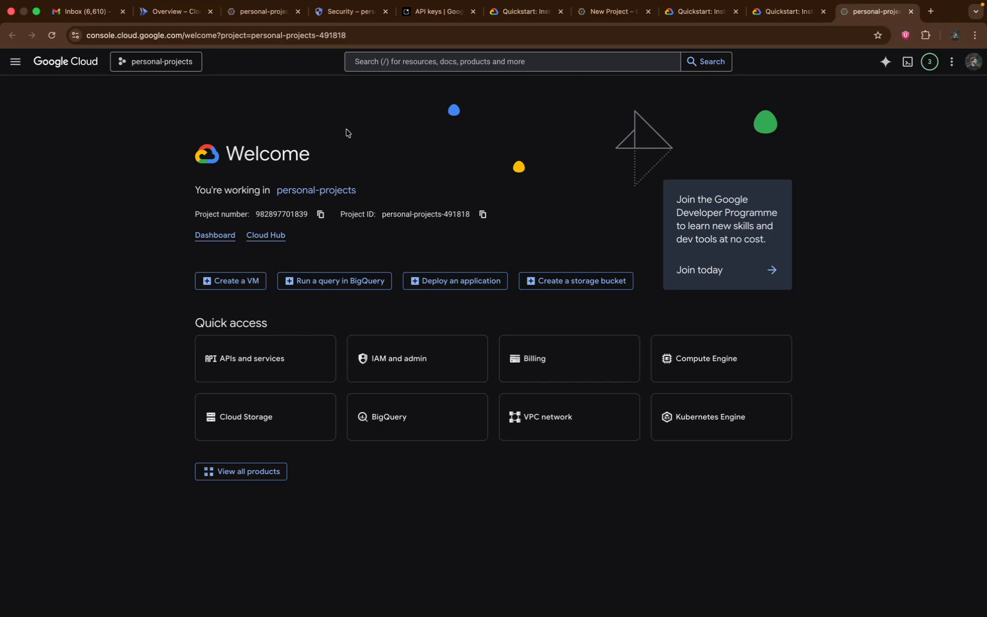
pyautogui.click(162, 64)
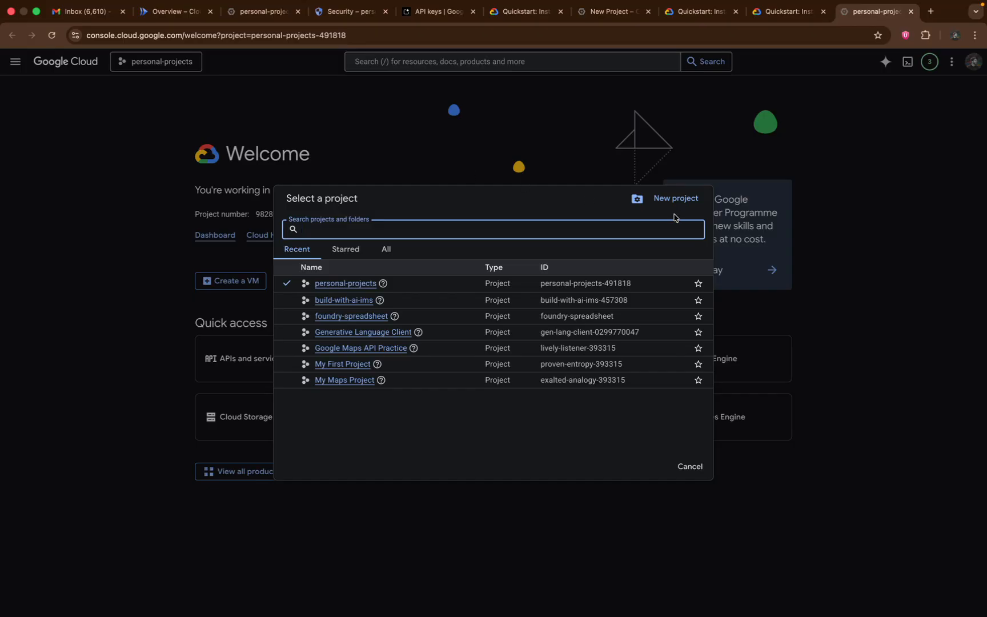
pyautogui.click(674, 205)
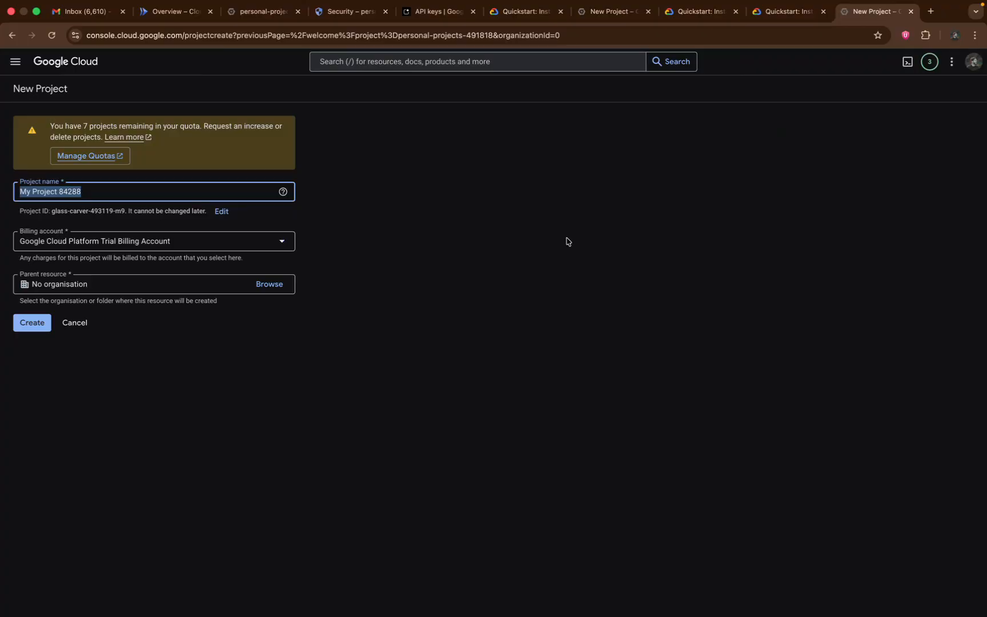
pyautogui.write('projetc')
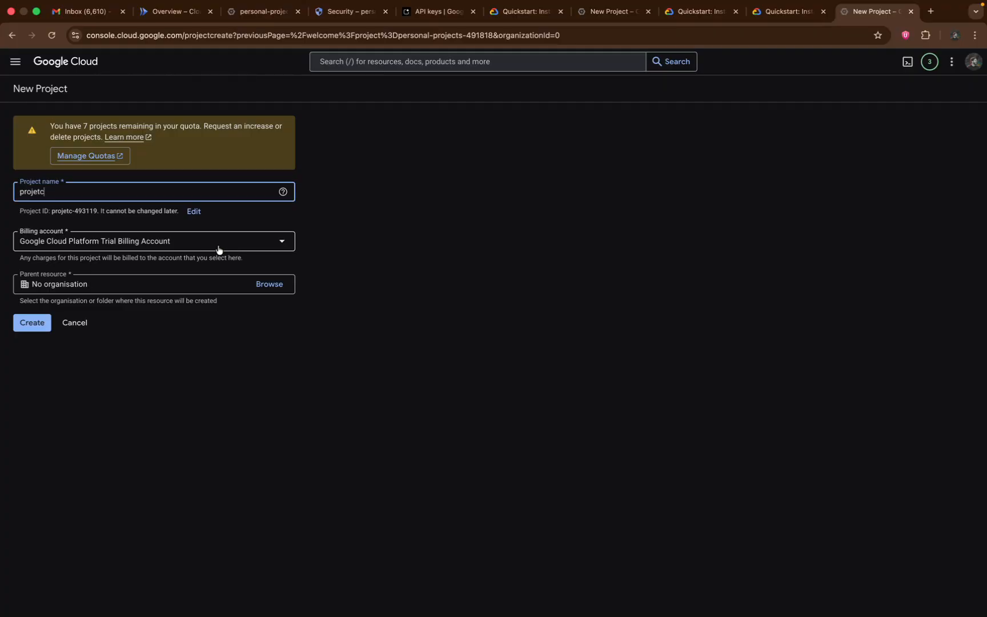
pyautogui.click(219, 248)
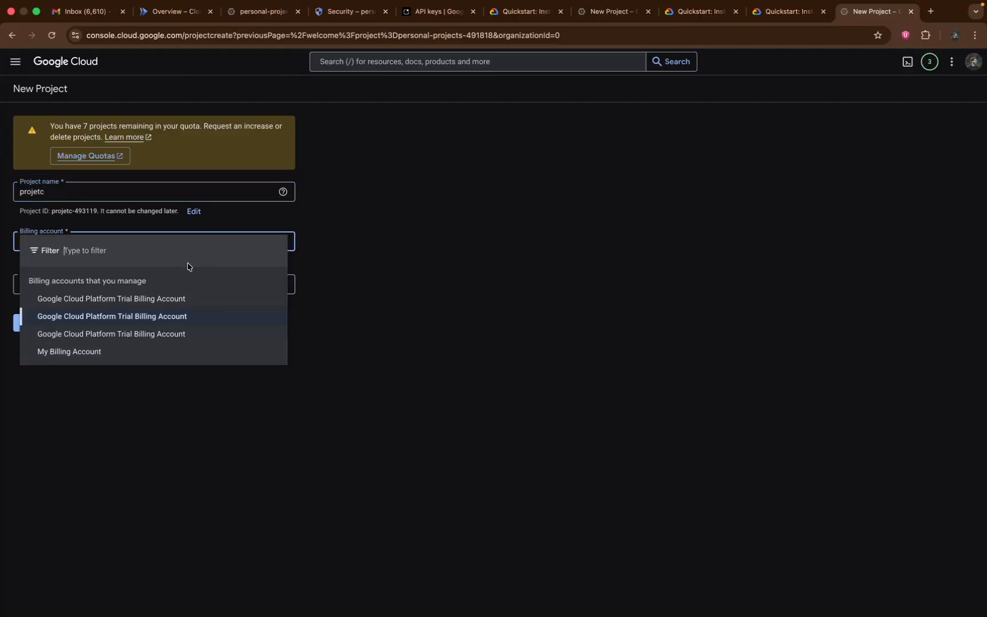
pyautogui.click(191, 317)
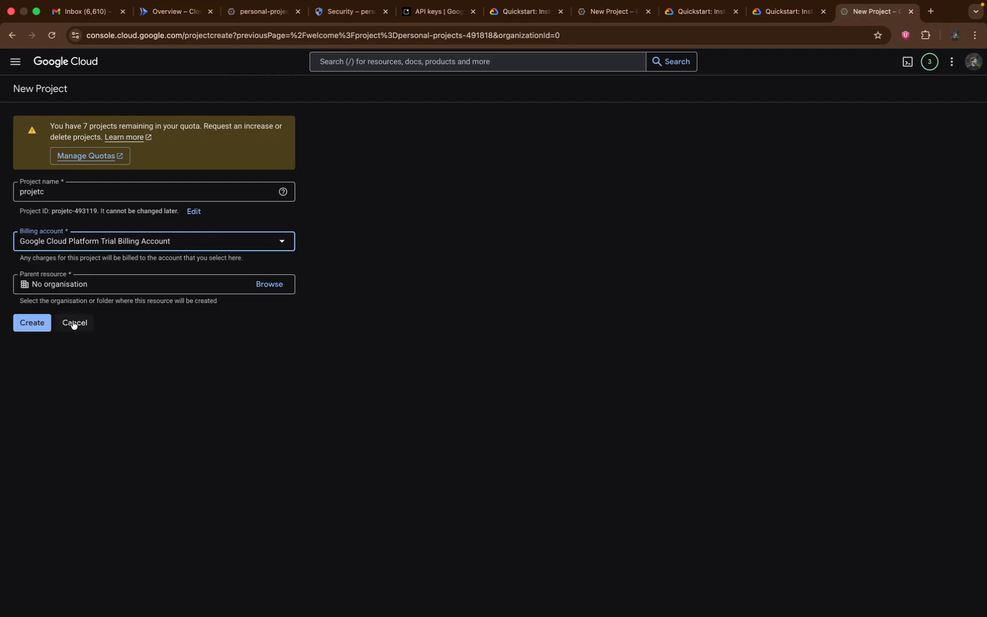
pyautogui.click(71, 323)
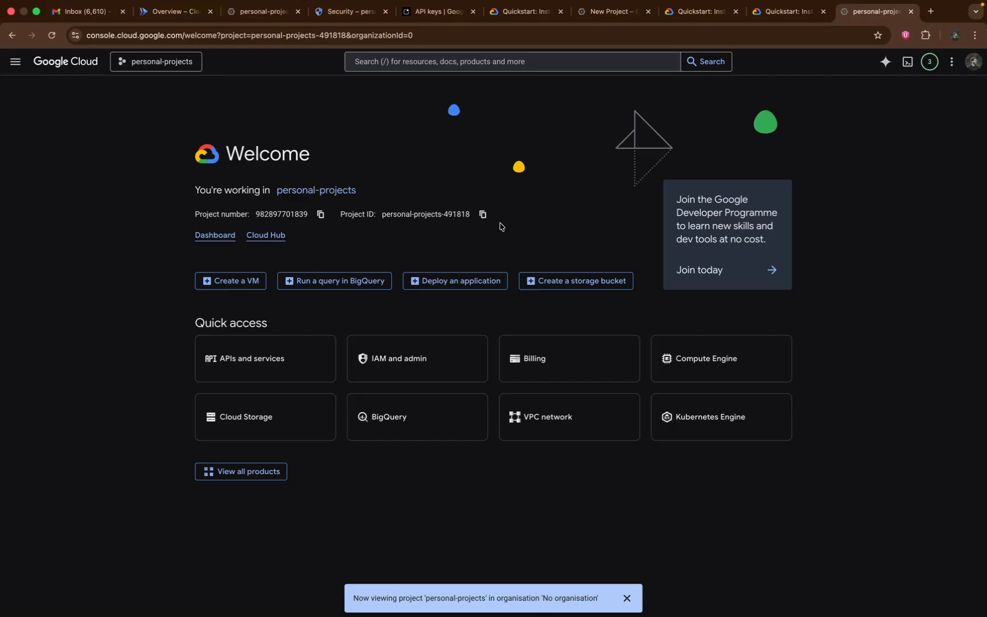
# Switch to Antigravity, open a terminal in the astrophotgraphy project, and run the guide's "gcloud auth login" command
pyautogui.hotkey('ctrl', 'Right')
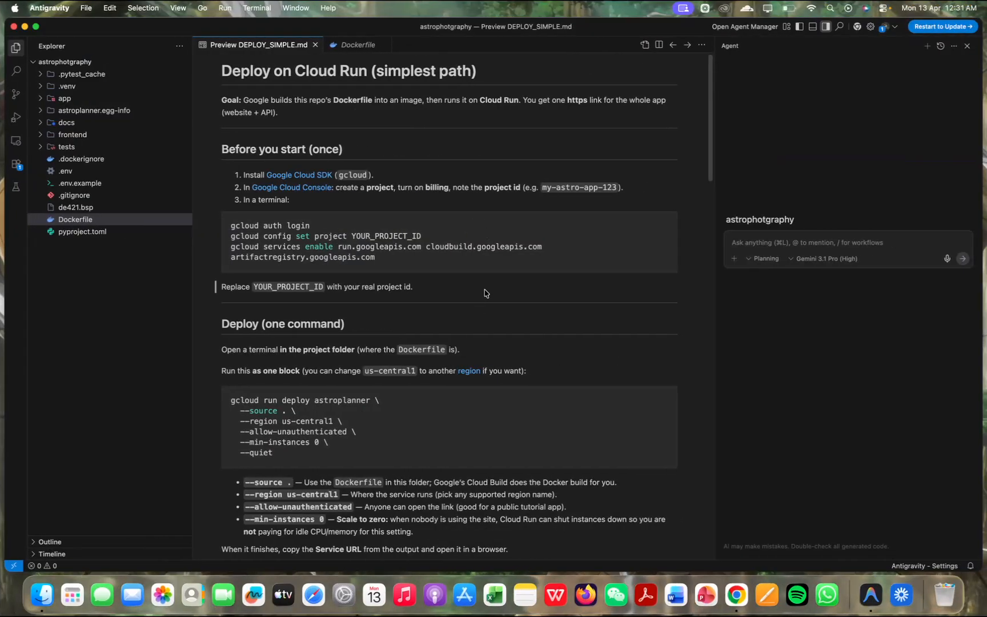
pyautogui.hotkey('ctrl', '`')
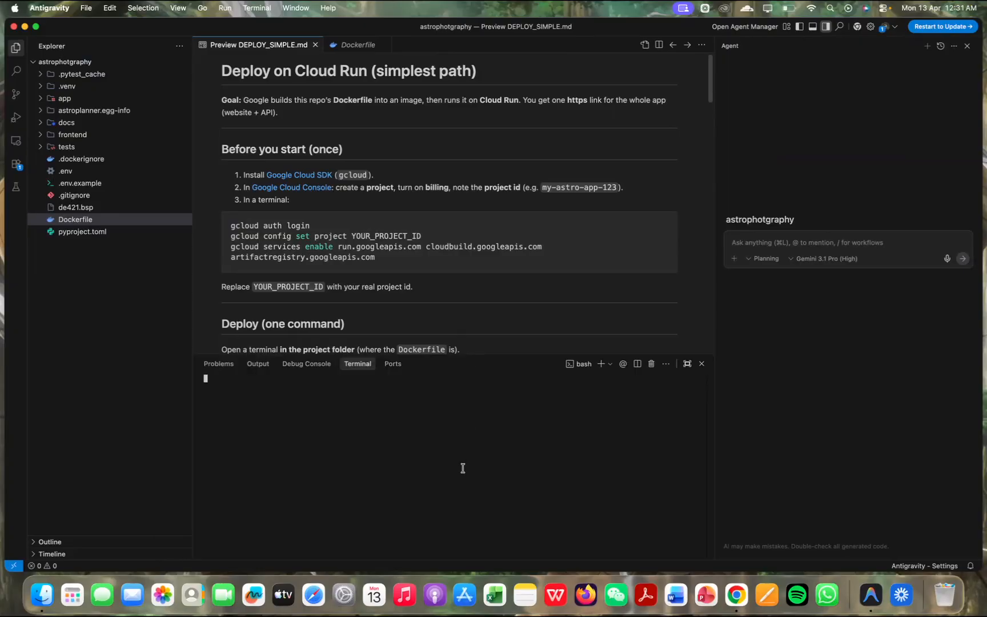
pyautogui.hotkey('ctrl', 'c')
pyautogui.moveTo(322, 225); pyautogui.dragTo(230, 224)
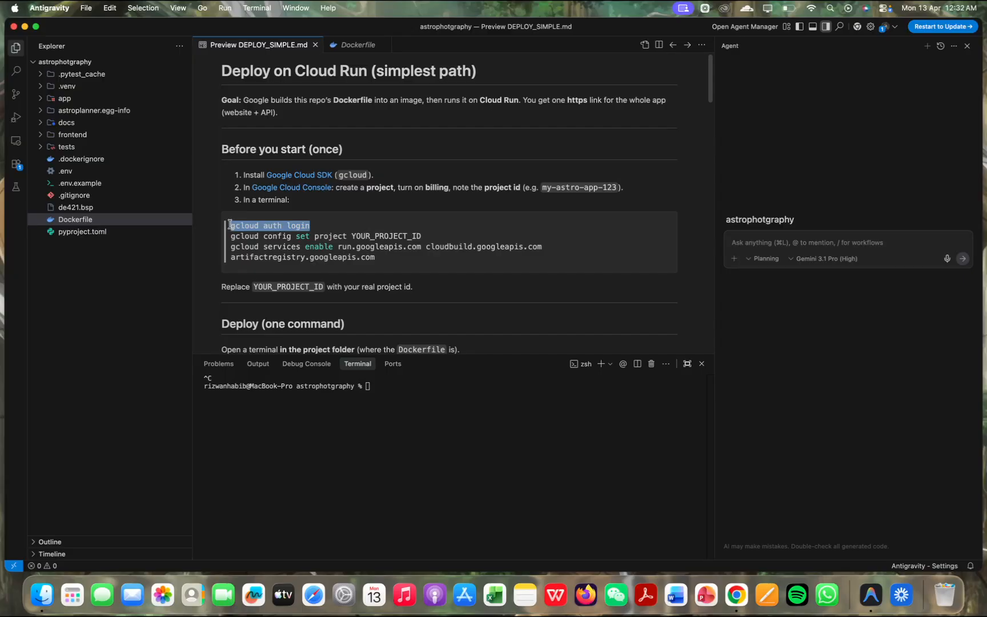
pyautogui.press('super+c')
pyautogui.click(422, 421)
pyautogui.press('super+v')
pyautogui.press('Return')
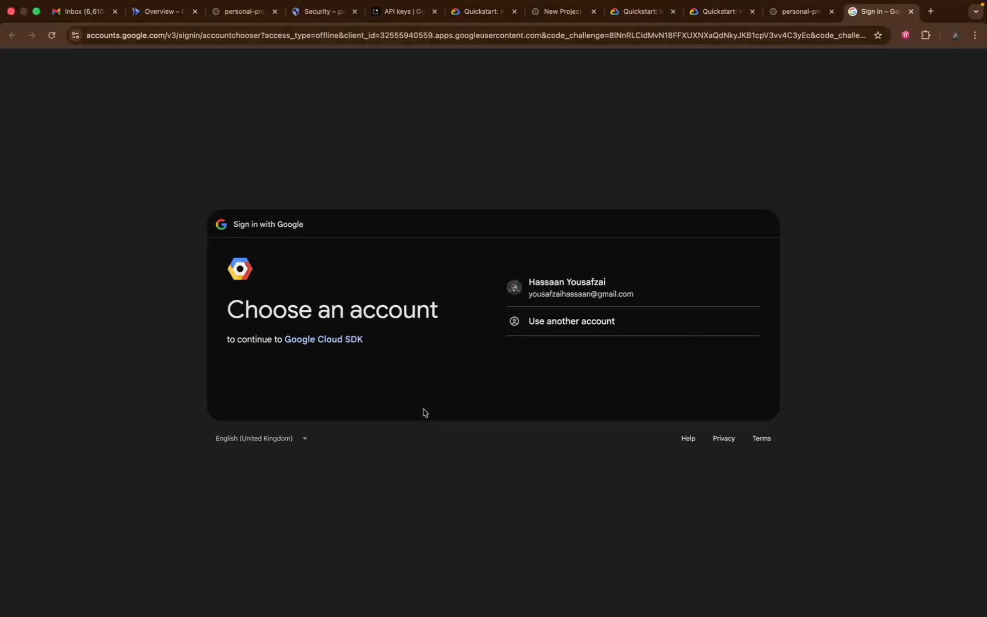
# Sign in with the listed Google account and allow Google Cloud SDK to access it
pyautogui.click(589, 298)
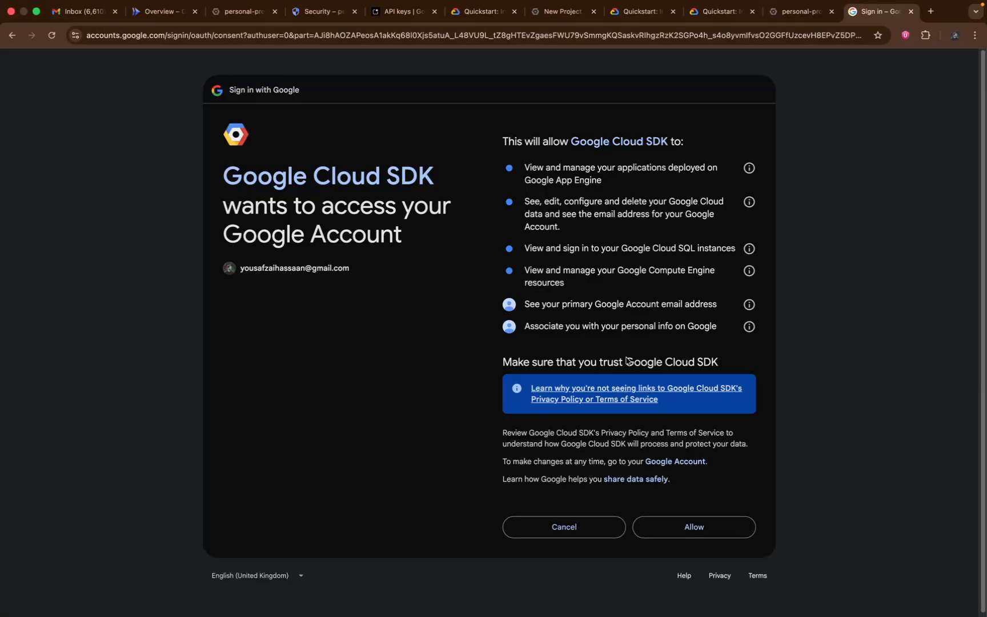
pyautogui.click(676, 527)
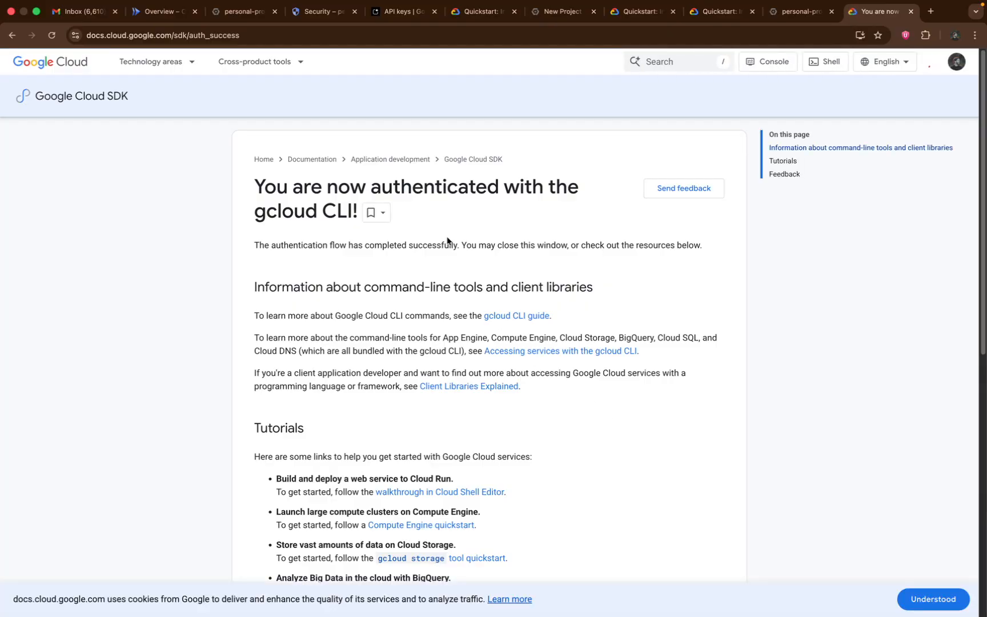
# Switch to Antigravity and copy the guide's "gcloud config set project YOUR_PROJECT_ID" command into the terminal without running it
pyautogui.hotkey('ctrl', 'Right')
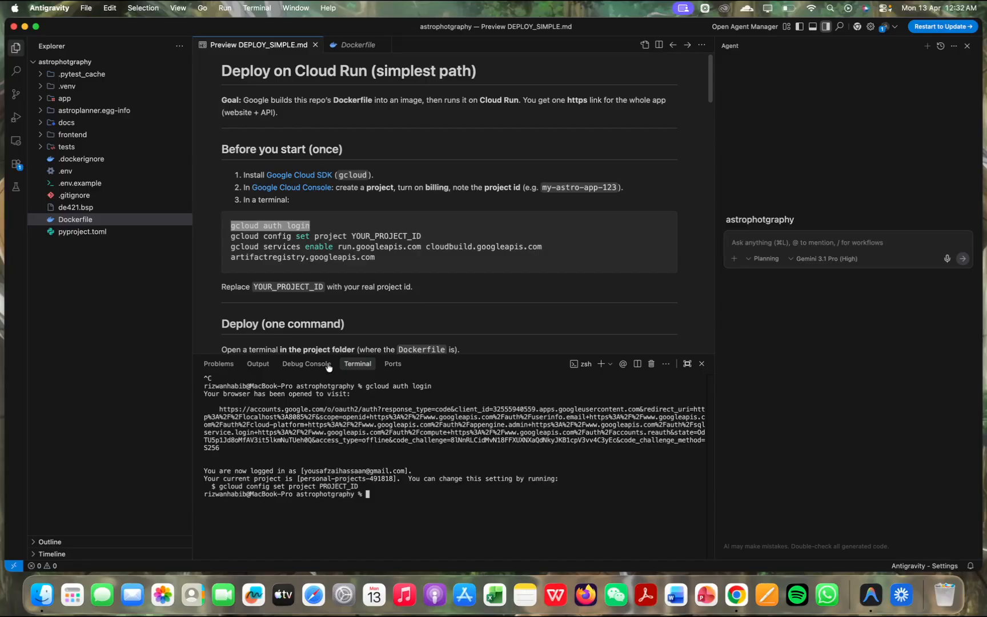
pyautogui.moveTo(230, 236); pyautogui.dragTo(438, 241)
pyautogui.click(457, 501)
pyautogui.press('super+v')
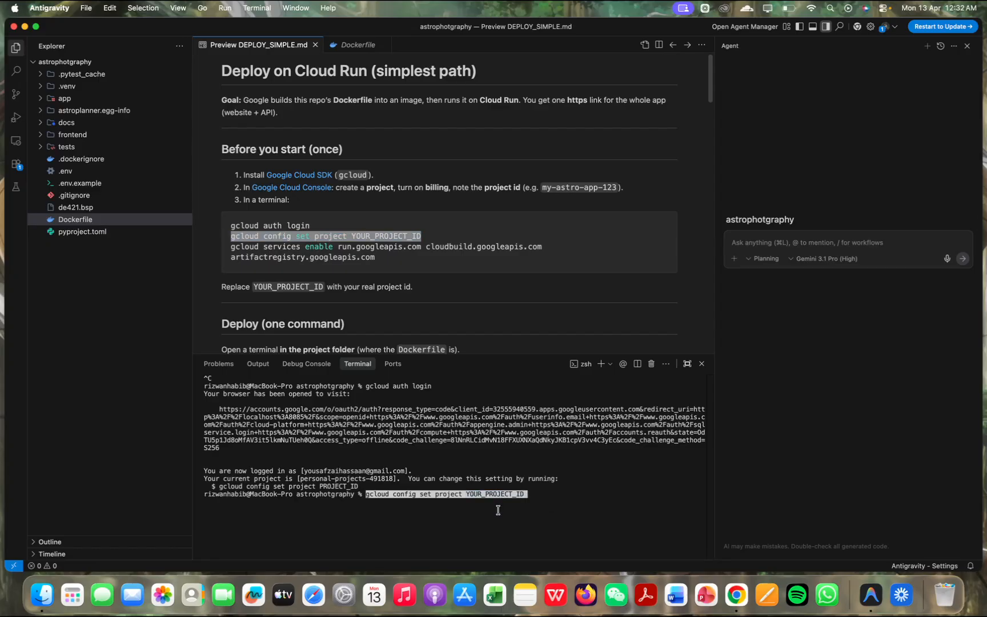
# Switch to Chrome and copy the project ID of personal-projects from the Google Cloud welcome page
pyautogui.hotkey('ctrl', 'Left')
pyautogui.click(789, 17)
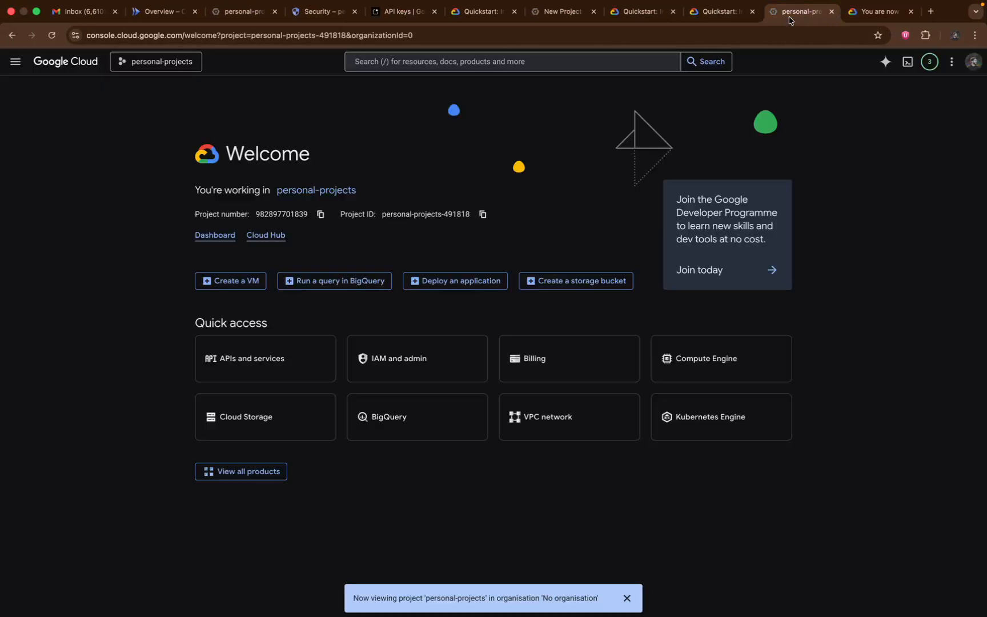
pyautogui.click(485, 217)
# Switch to Antigravity, replace YOUR_PROJECT_ID in the terminal command with personal-projects-491818, and run it
pyautogui.hotkey('ctrl', 'Right')
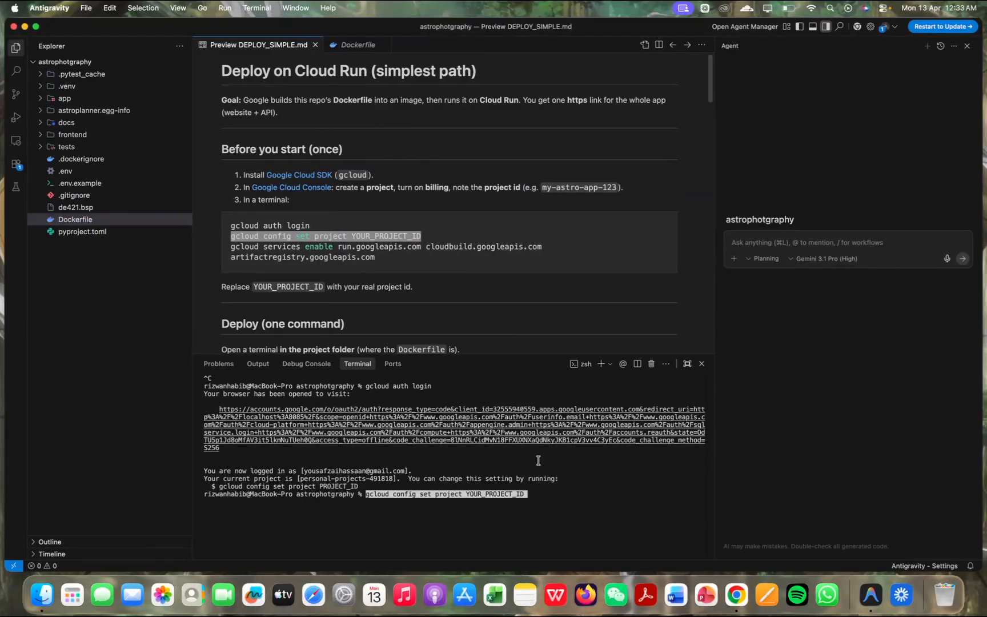
pyautogui.press('BackSpace')
pyautogui.press('BackSpace')
pyautogui.press('BackSpace')
pyautogui.press('BackSpace')
pyautogui.press('BackSpace')
pyautogui.press('BackSpace')
pyautogui.press('BackSpace')
pyautogui.press('BackSpace')
pyautogui.press('BackSpace')
pyautogui.press('BackSpace')
pyautogui.press('BackSpace')
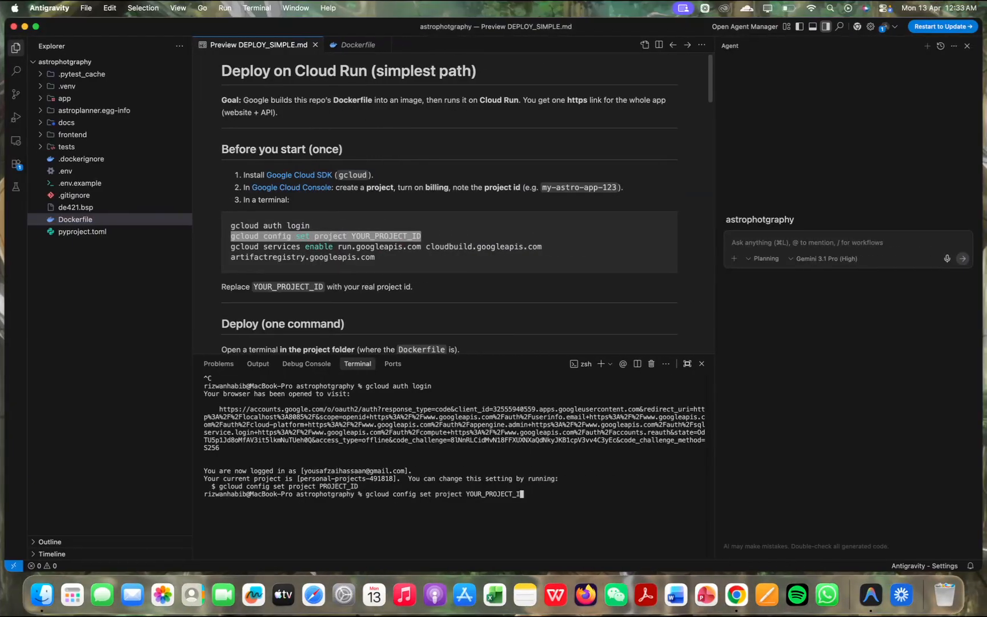
pyautogui.press('BackSpace')
pyautogui.press('BackSpace')
pyautogui.press('BackSpace')
pyautogui.press('BackSpace')
pyautogui.press('super+v')
pyautogui.press('Return')
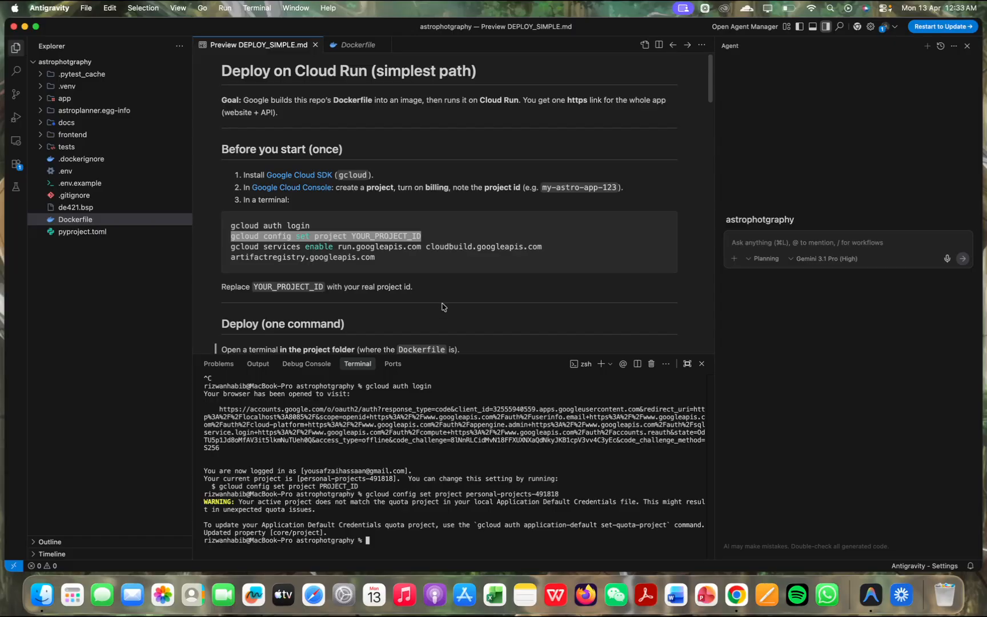
# Copy the guide's "gcloud services enable run.googleapis.com cloudbuild.googleapis.com artifactregistry.googleapis.com" command into the terminal and run it
pyautogui.click(398, 265)
pyautogui.moveTo(398, 265); pyautogui.dragTo(231, 254)
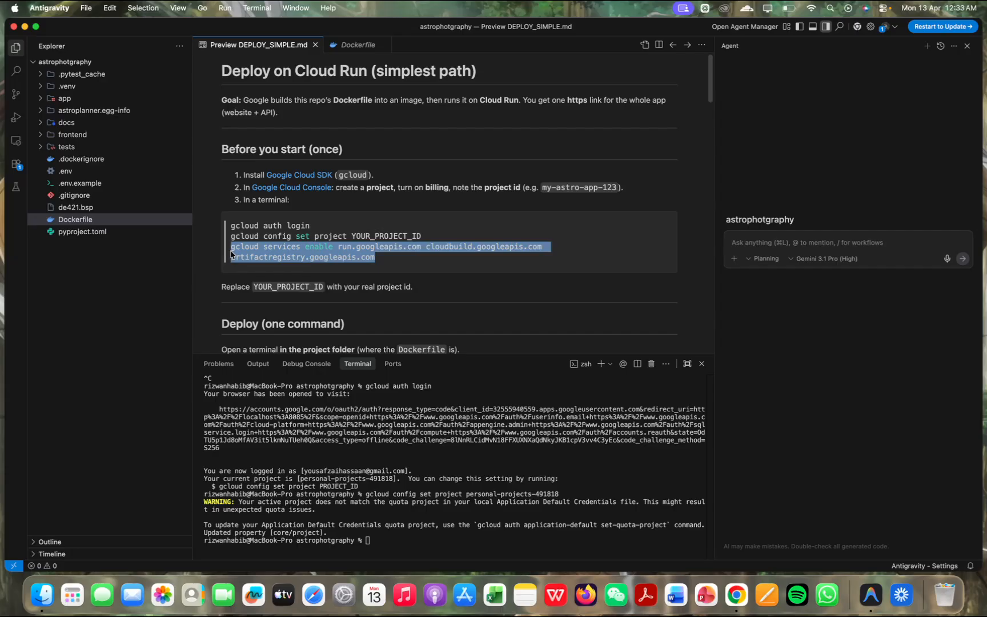
pyautogui.press('super+c')
pyautogui.click(502, 518)
pyautogui.press('super+v')
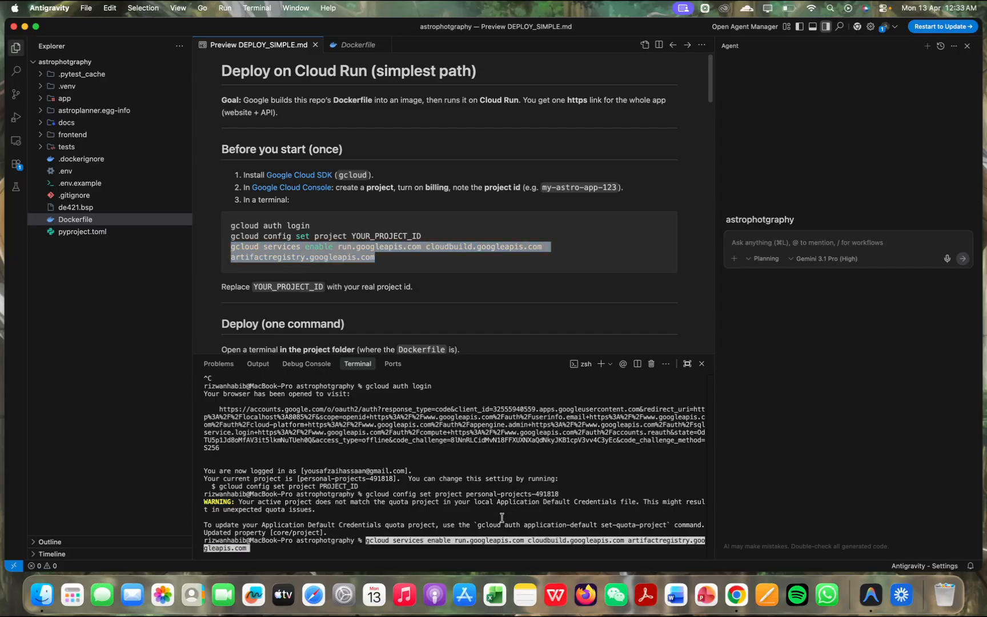
pyautogui.press('Return')
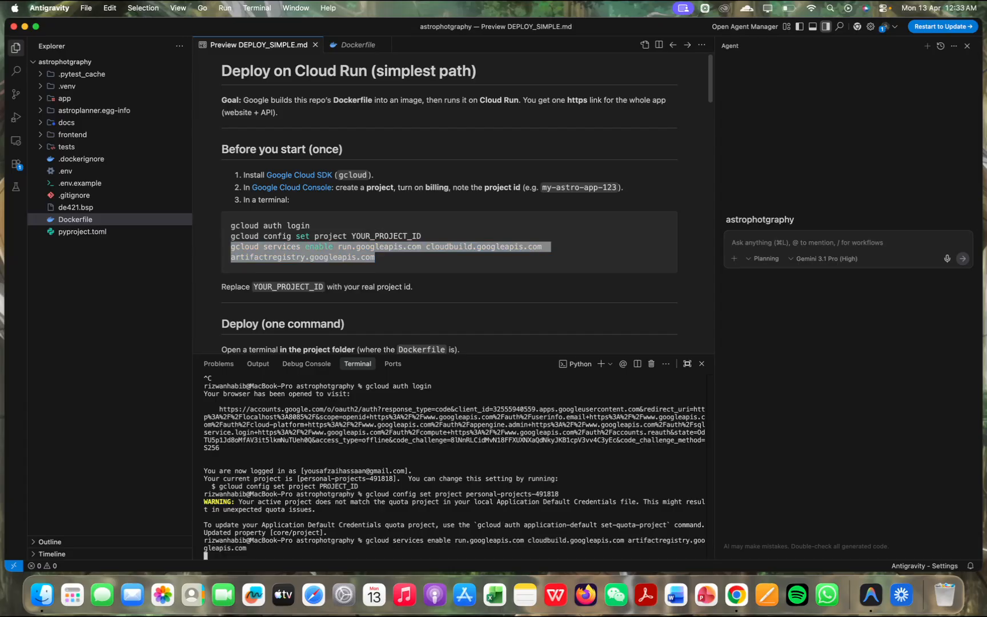
pyautogui.hotkey('ctrl', 'Left')
pyautogui.click(523, 65)
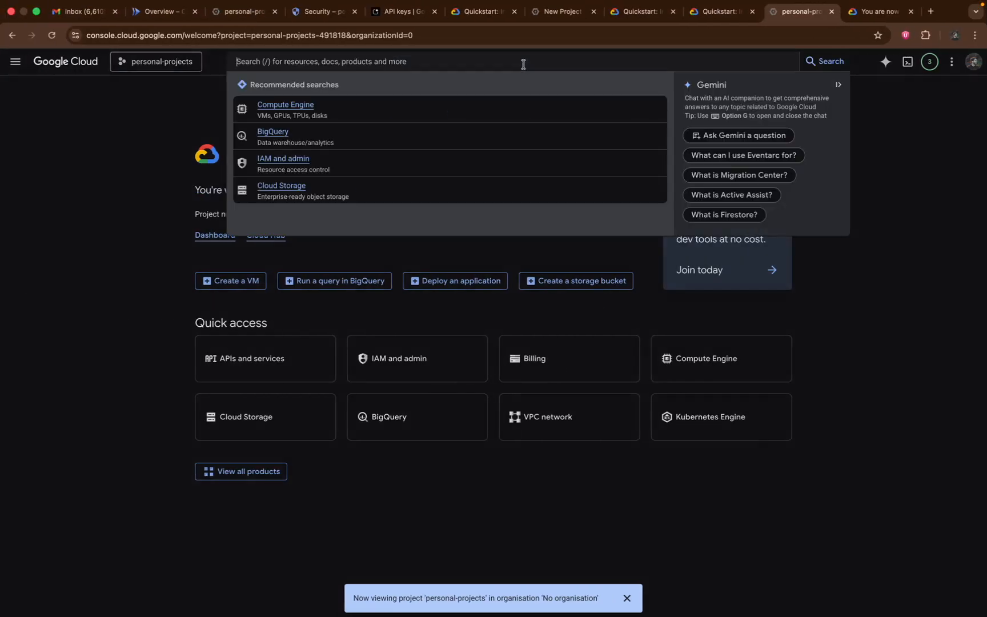
pyautogui.click(823, 313)
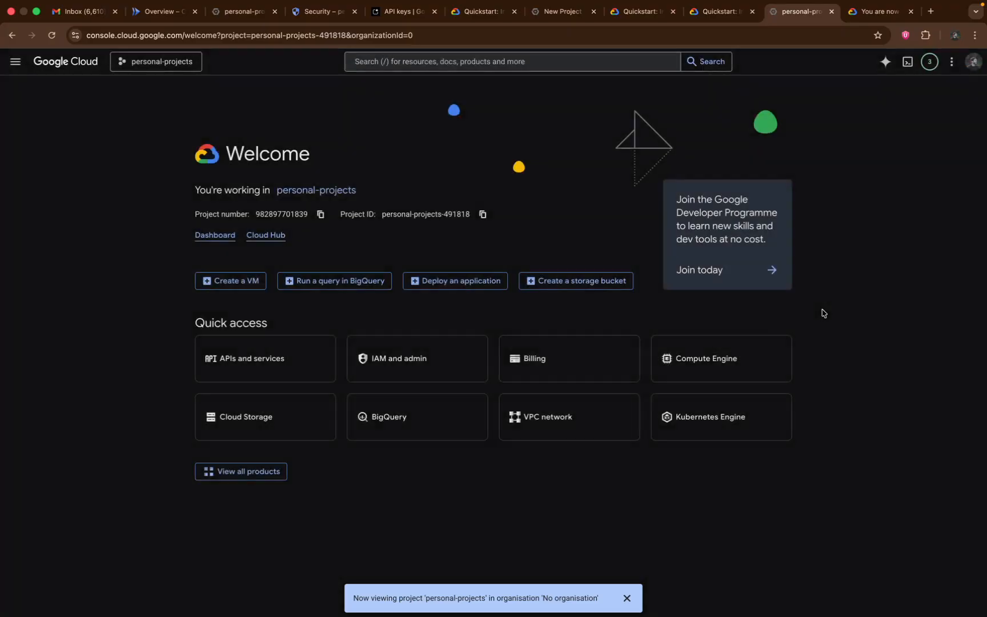
pyautogui.hotkey('ctrl', 'Right')
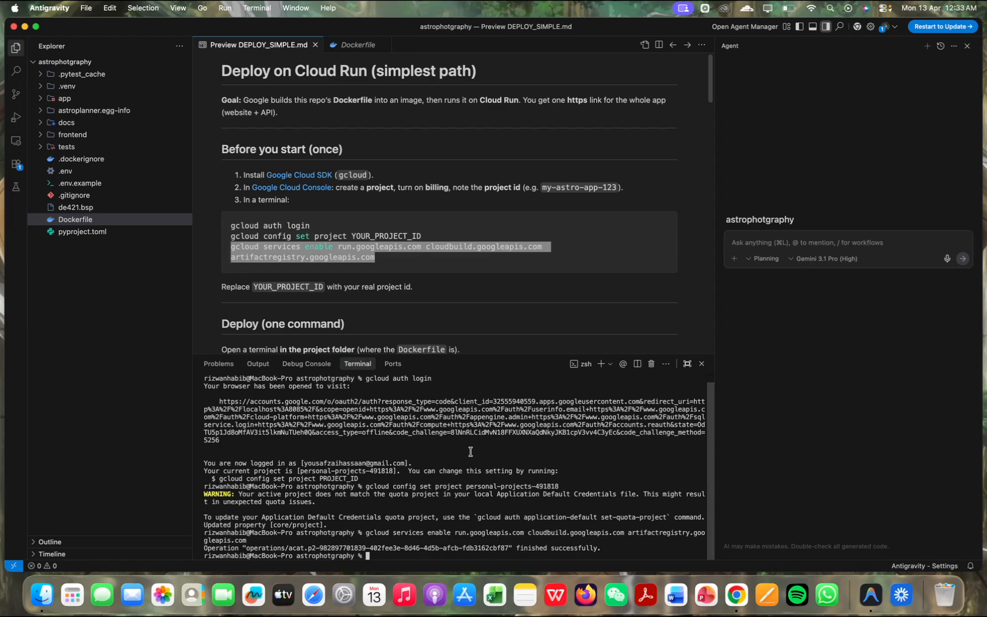
# Examine the guide's "Deploy (one command)" section and the Dockerfile's website build and API server stages
pyautogui.click(456, 294)
pyautogui.scroll(-1, 456, 293)
pyautogui.scroll(-5, 456, 293)
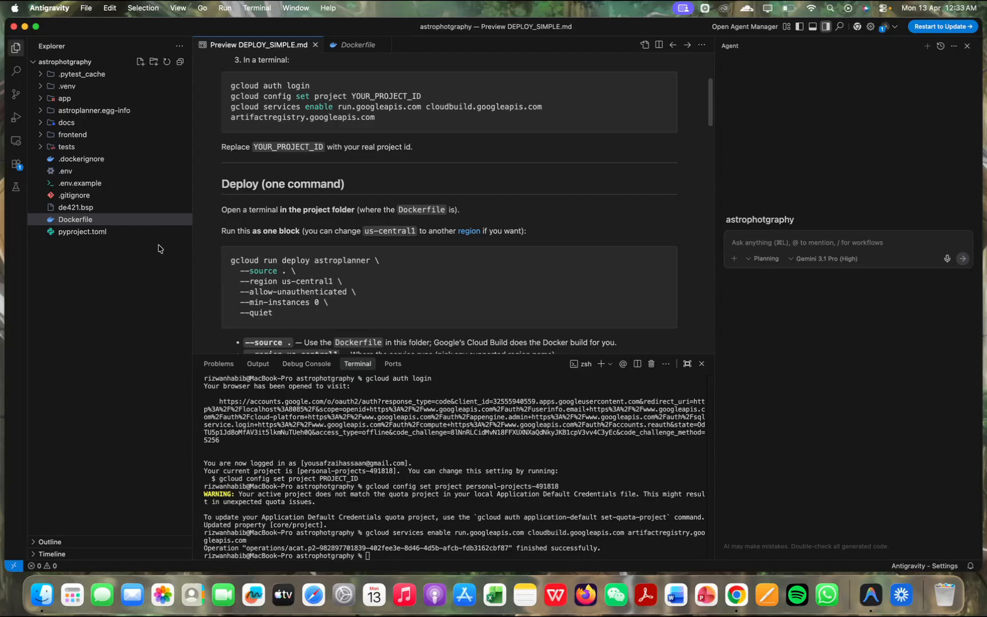
pyautogui.click(128, 222)
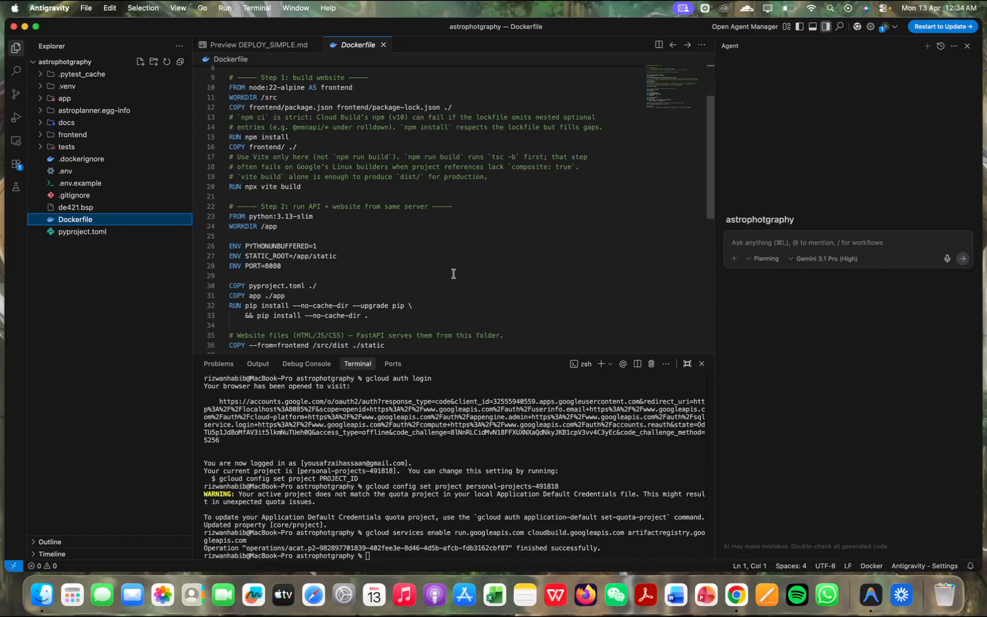
pyautogui.click(817, 240)
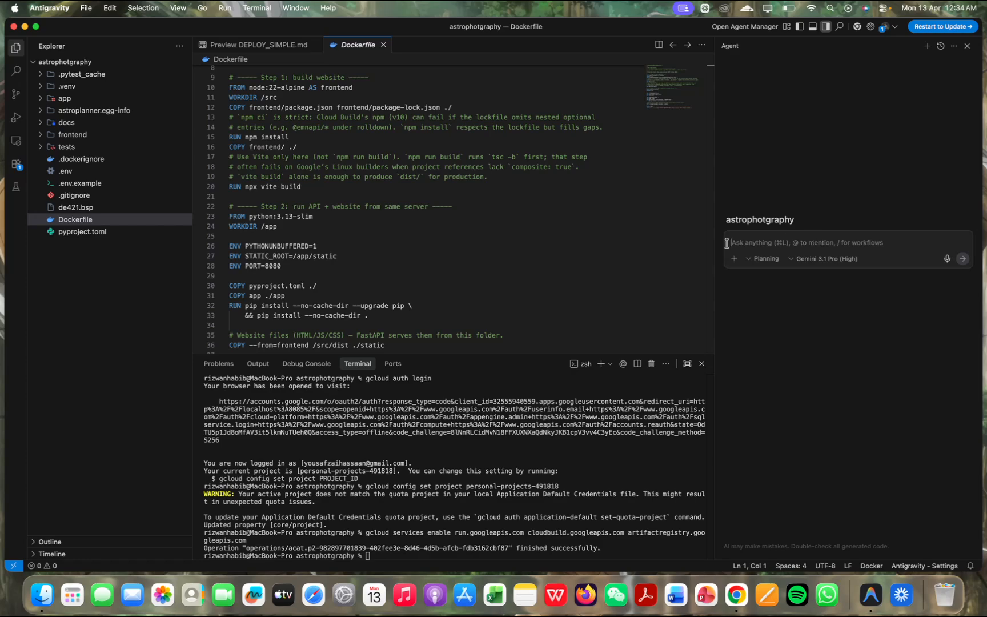
pyautogui.scroll(-3, 500, 238)
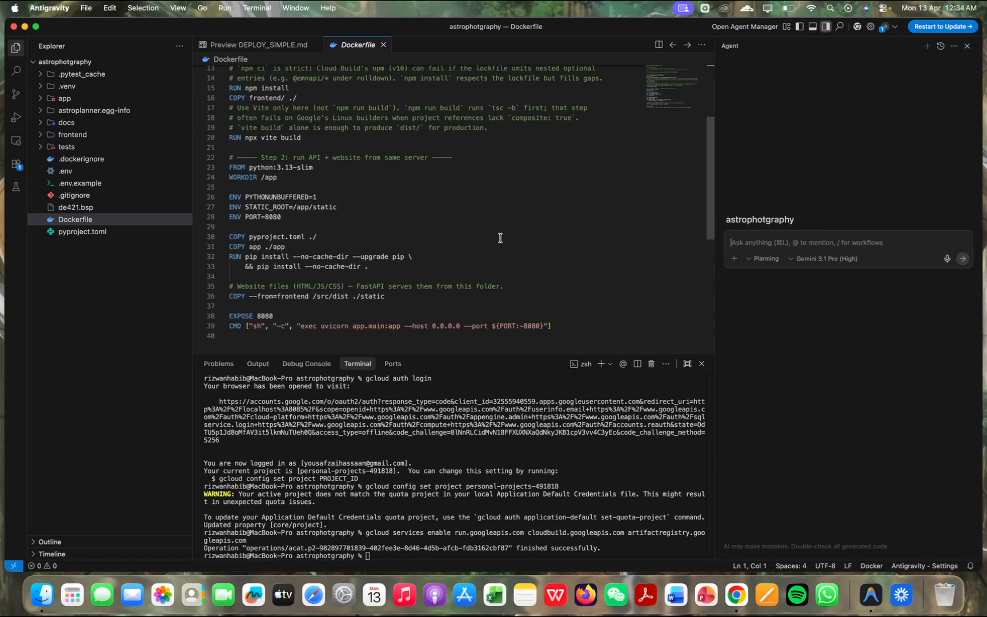
pyautogui.scroll(5, 500, 238)
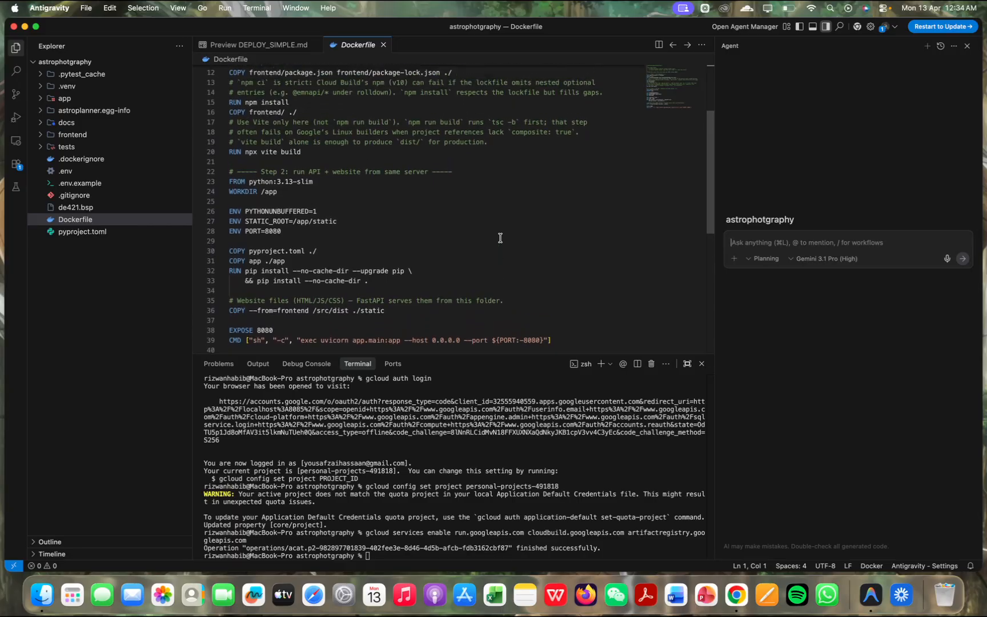
pyautogui.scroll(1, 501, 238)
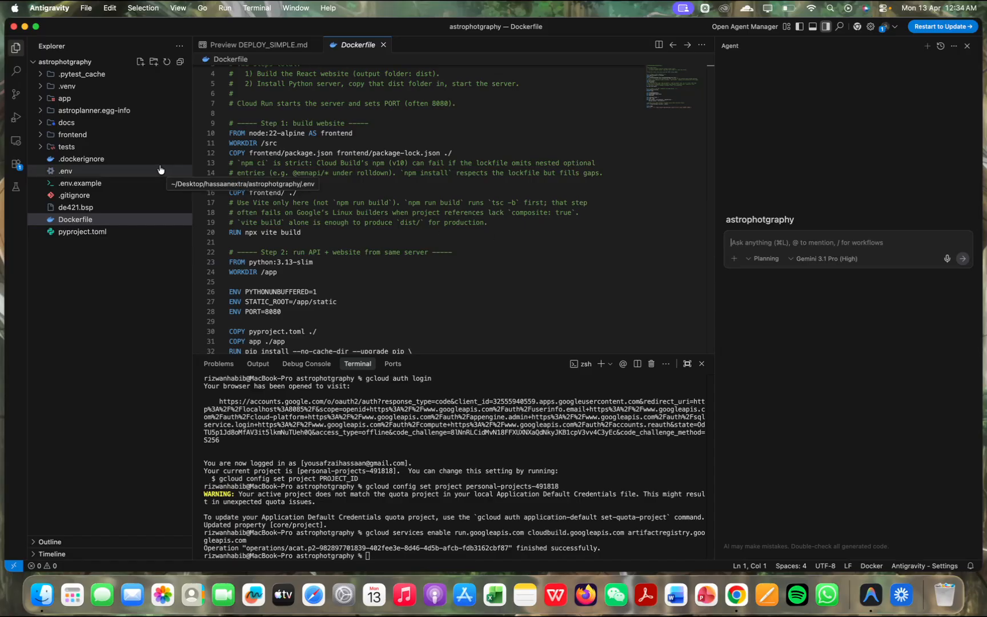
# Return to the DEPLOY_SIMPLE.md preview, copy the full "gcloud run deploy astroplanner" block with its options into the terminal, and run it
pyautogui.click(258, 45)
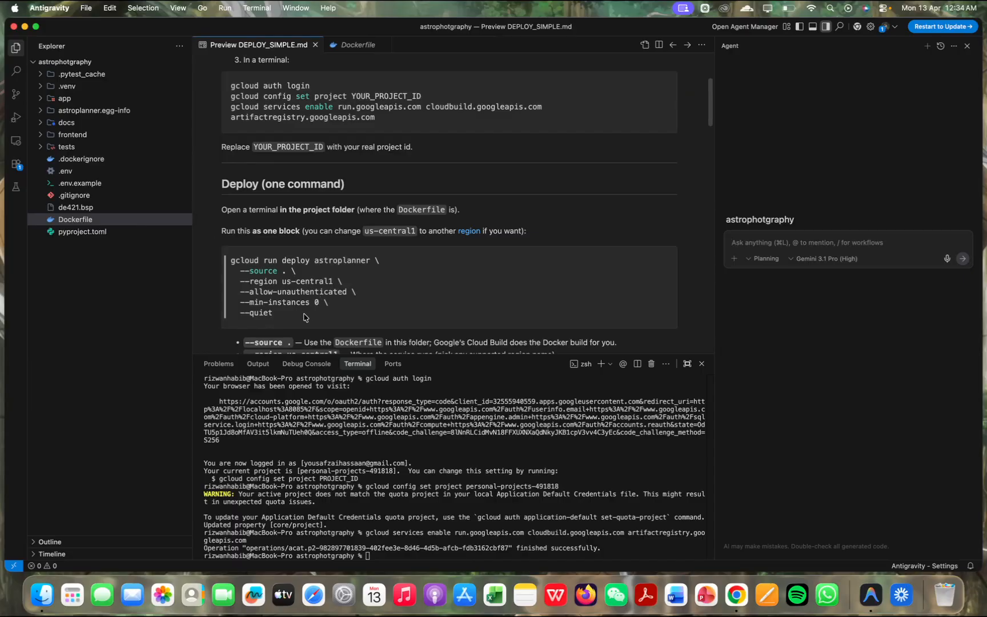
pyautogui.moveTo(301, 316); pyautogui.dragTo(230, 260)
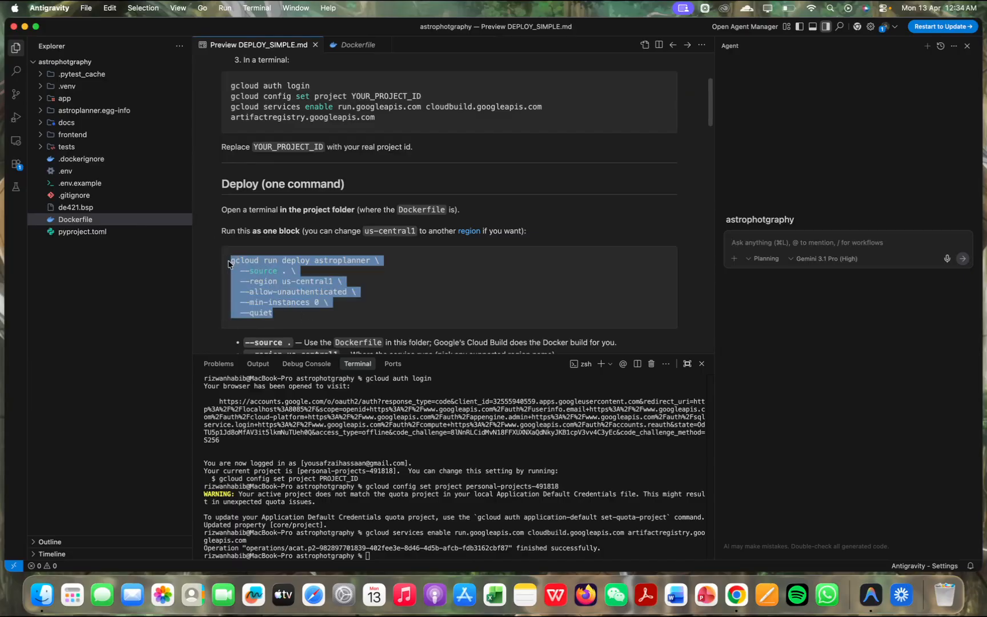
pyautogui.click(487, 507)
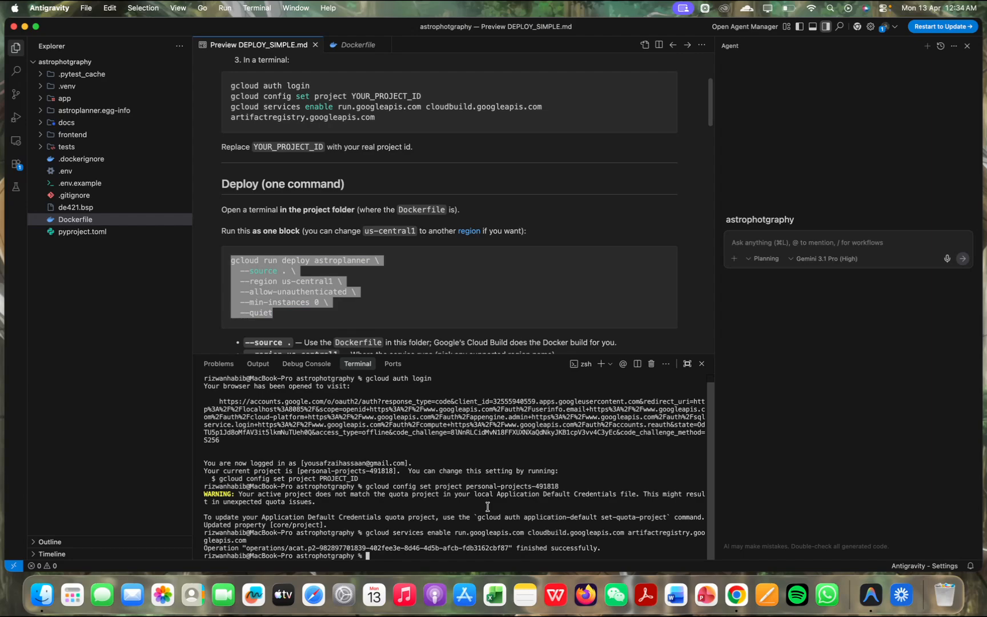
pyautogui.press('super+v')
pyautogui.press('Return')
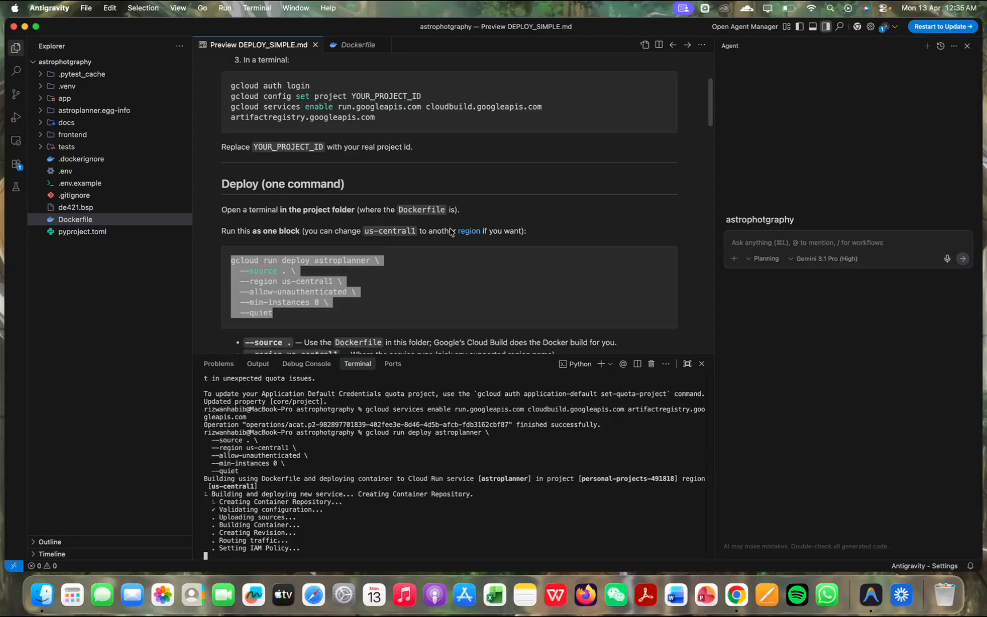
# Close the Dockerfile and review the guide's "gcloud run deploy astroplanner" command alongside the terminal's deployment output
pyautogui.click(358, 44)
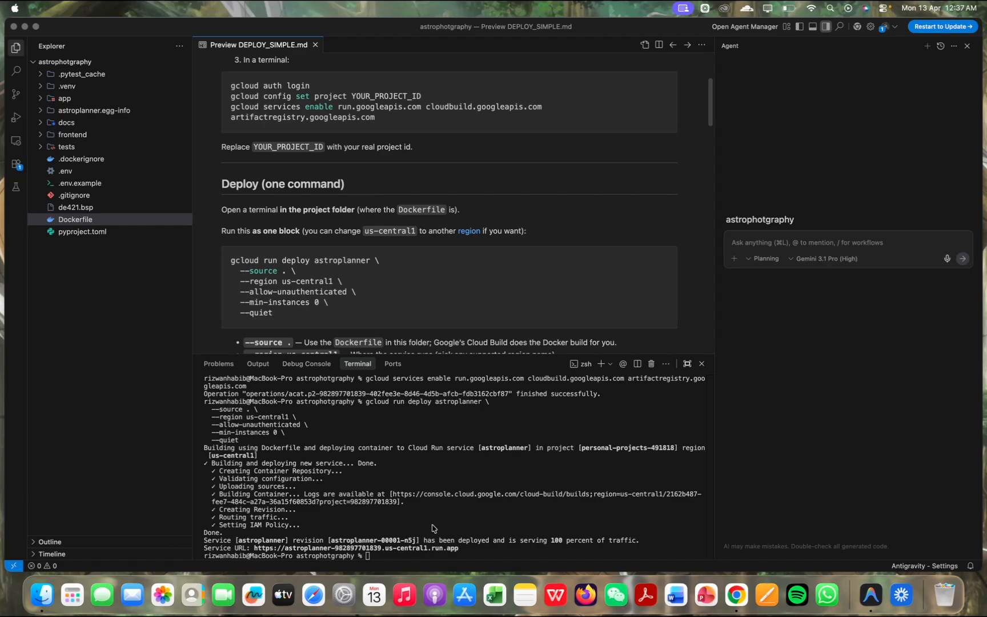
pyautogui.click(432, 528)
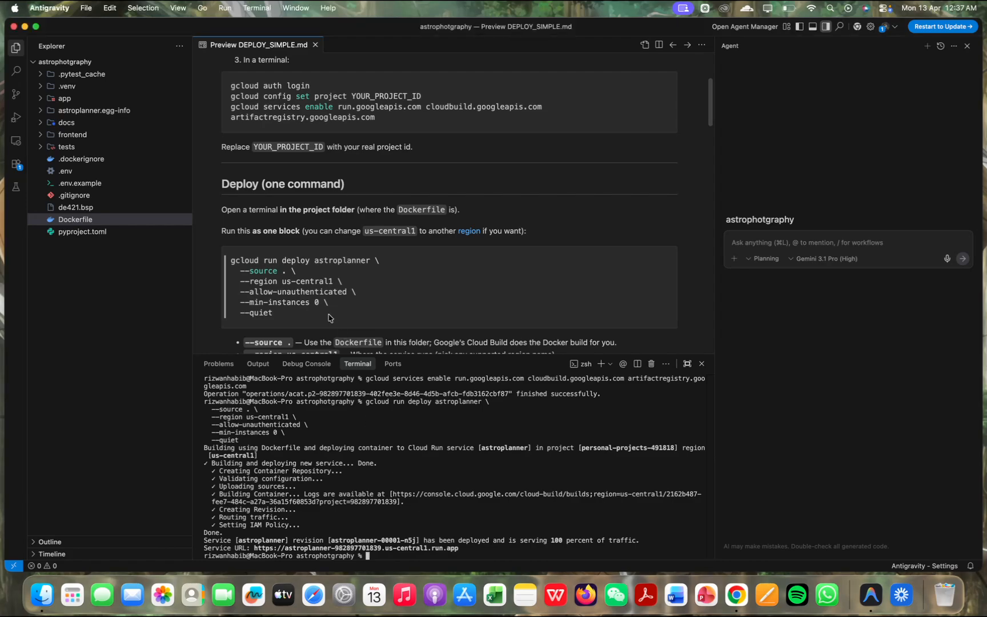
pyautogui.moveTo(320, 318); pyautogui.dragTo(230, 264)
pyautogui.click(420, 525)
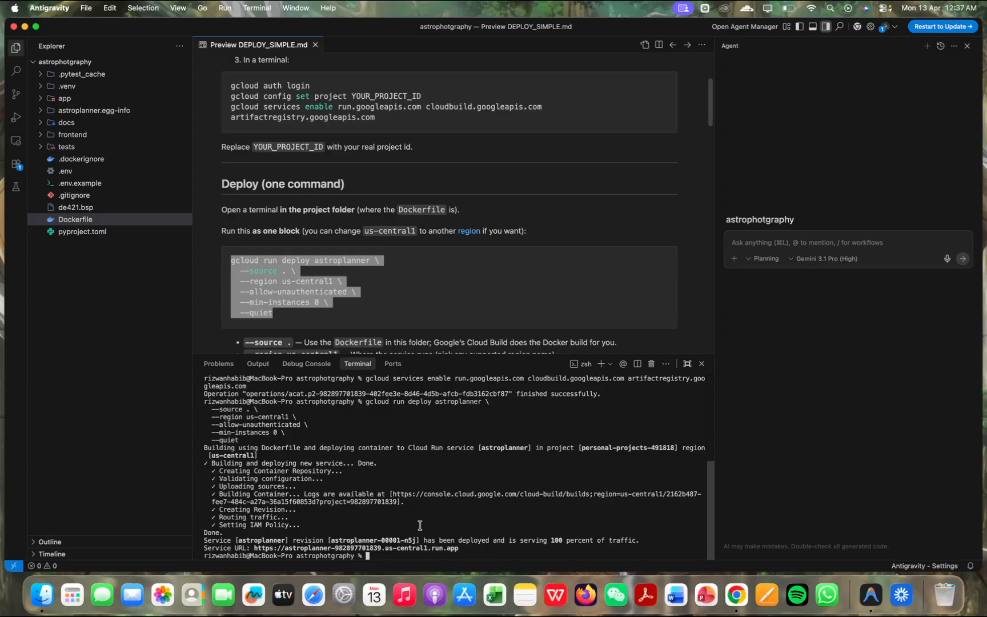
pyautogui.click(390, 308)
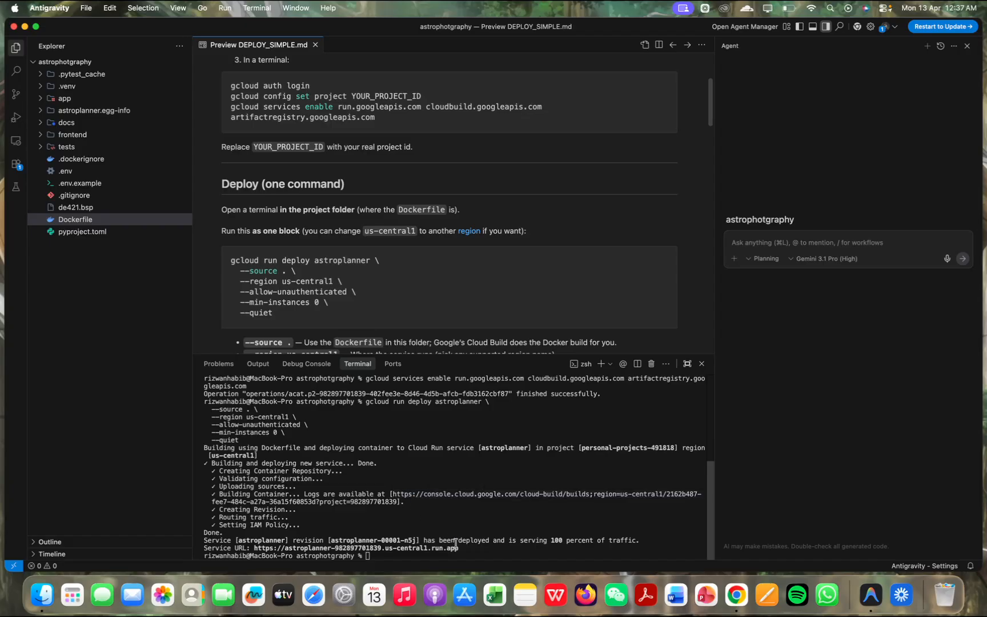
# Open the astroplanner Service URL from the terminal output in the browser, allowing the external website
pyautogui.moveTo(463, 549); pyautogui.dragTo(263, 547)
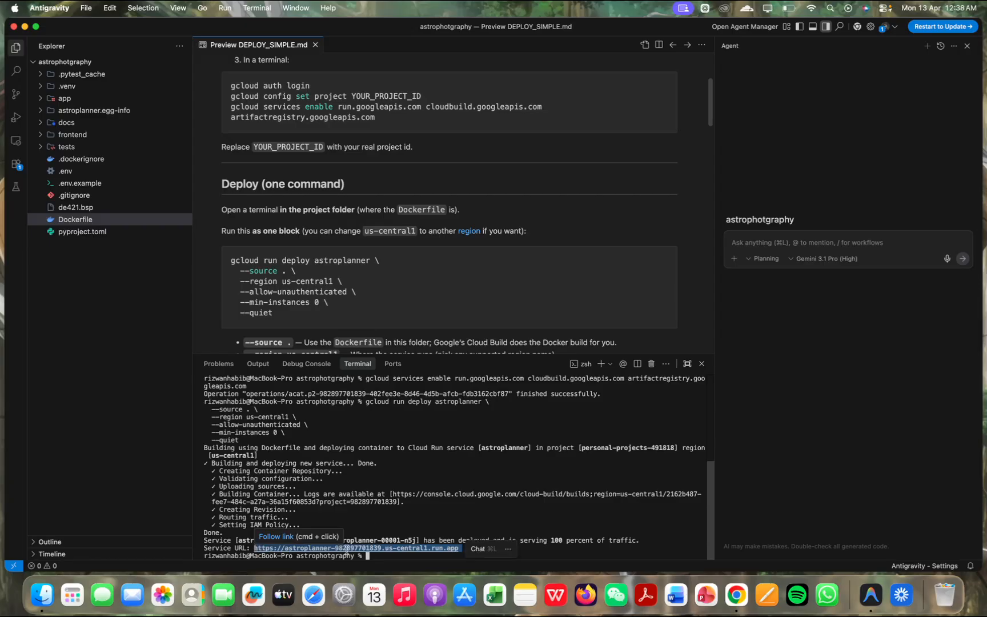
pyautogui.click(552, 551)
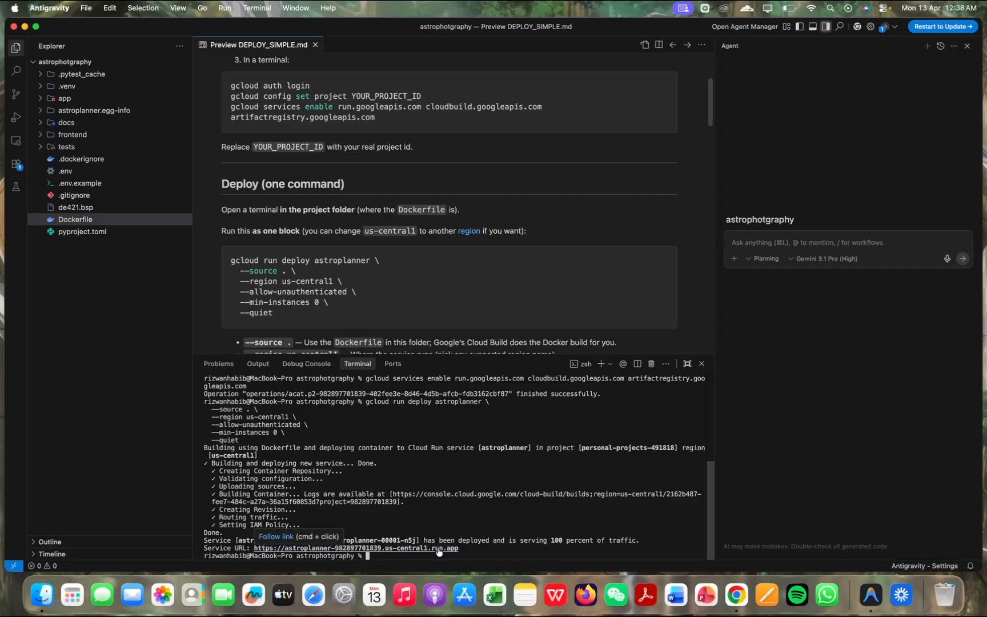
pyautogui.keyDown('super'); pyautogui.click(439, 548); pyautogui.keyUp('super')
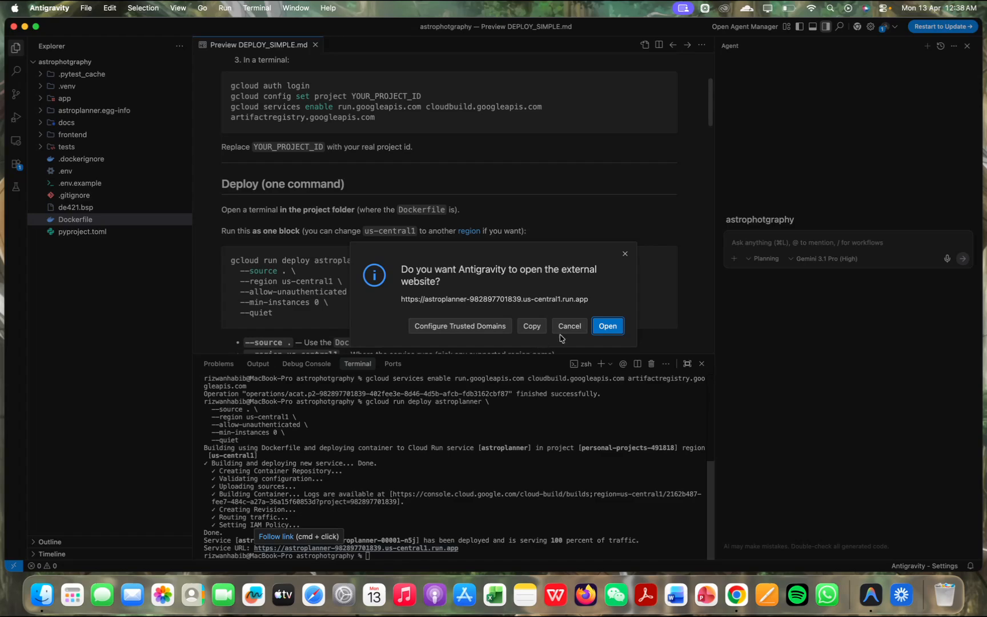
pyautogui.click(608, 326)
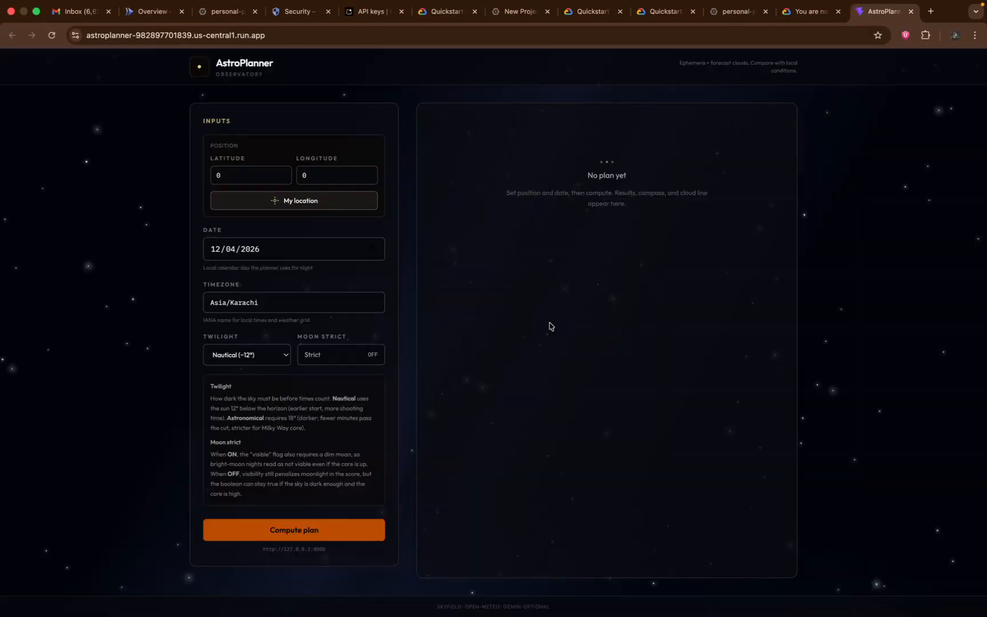
# Compute an AstroPlanner plan for the current location with Moon strict on, and request the Gemini AI explanation
pyautogui.click(350, 207)
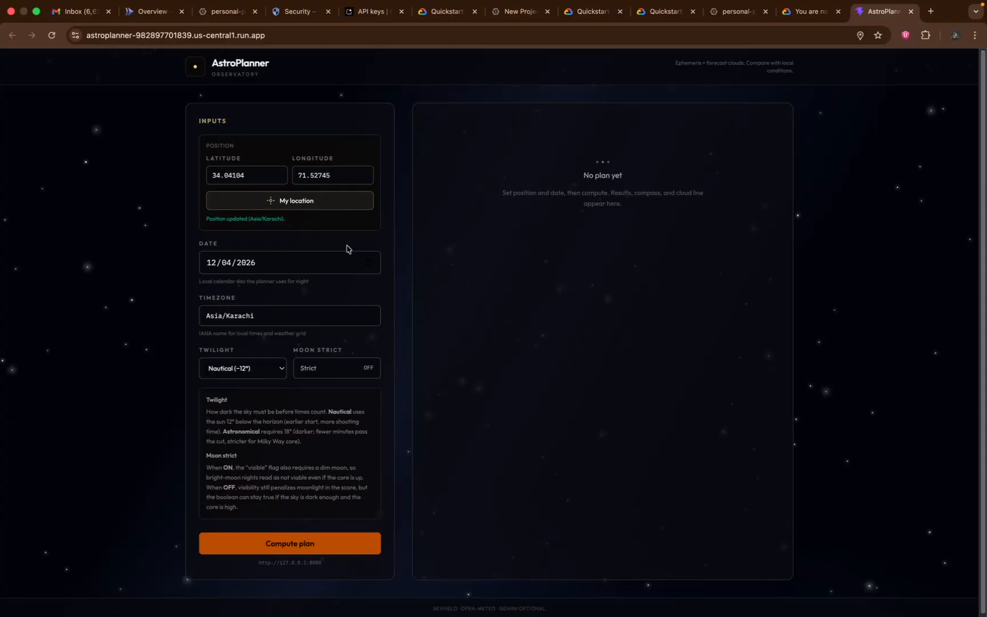
pyautogui.click(329, 375)
pyautogui.click(320, 545)
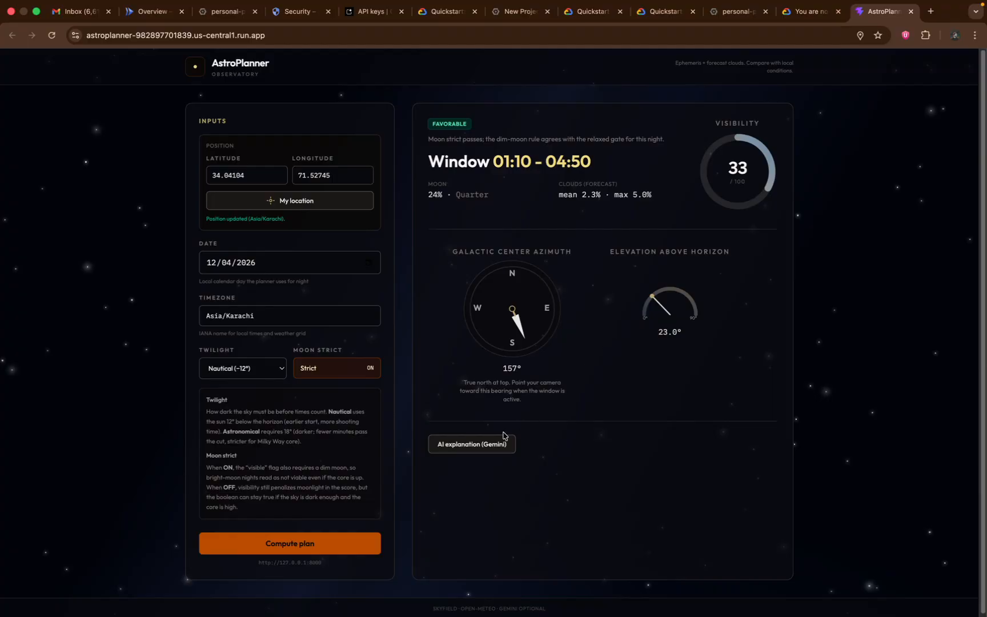
pyautogui.click(491, 448)
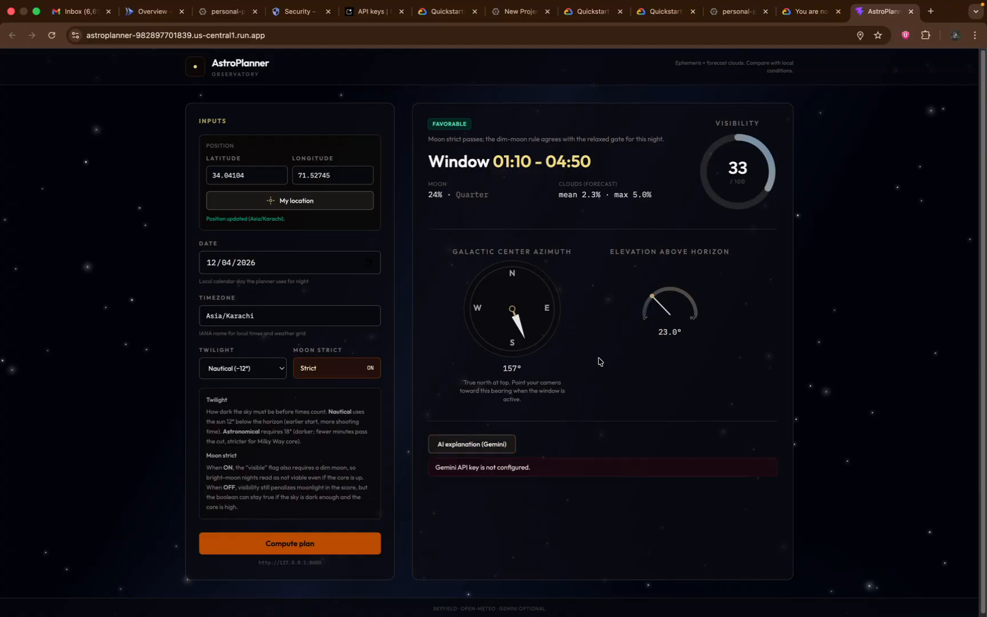
# Switch to Antigravity and find the guide's "Optional: Gemini (AI explain button)" section to read how to configure the API key
pyautogui.hotkey('ctrl', 'Right')
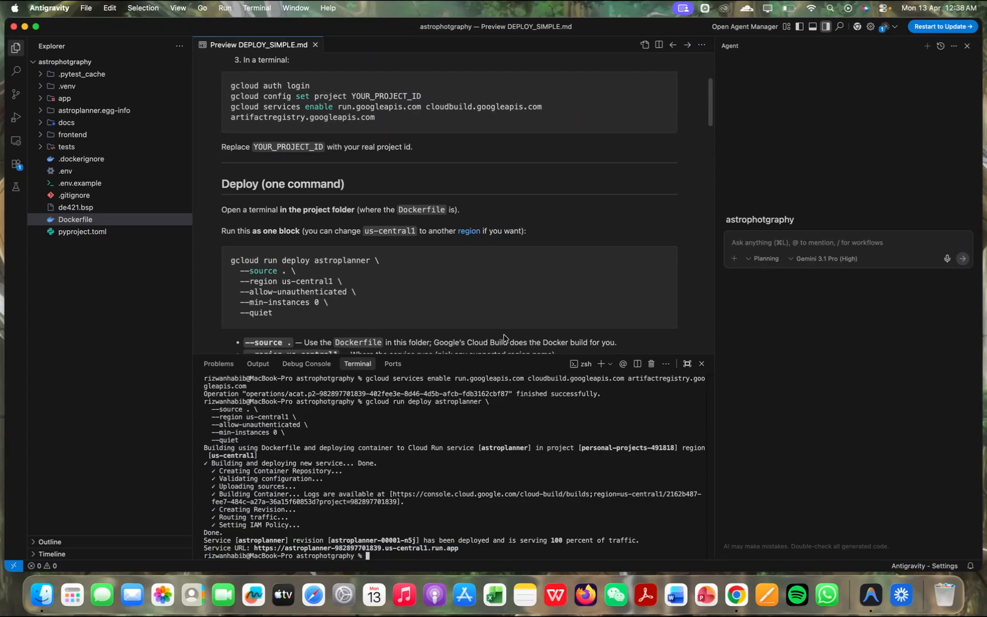
pyautogui.scroll(-2, 490, 295)
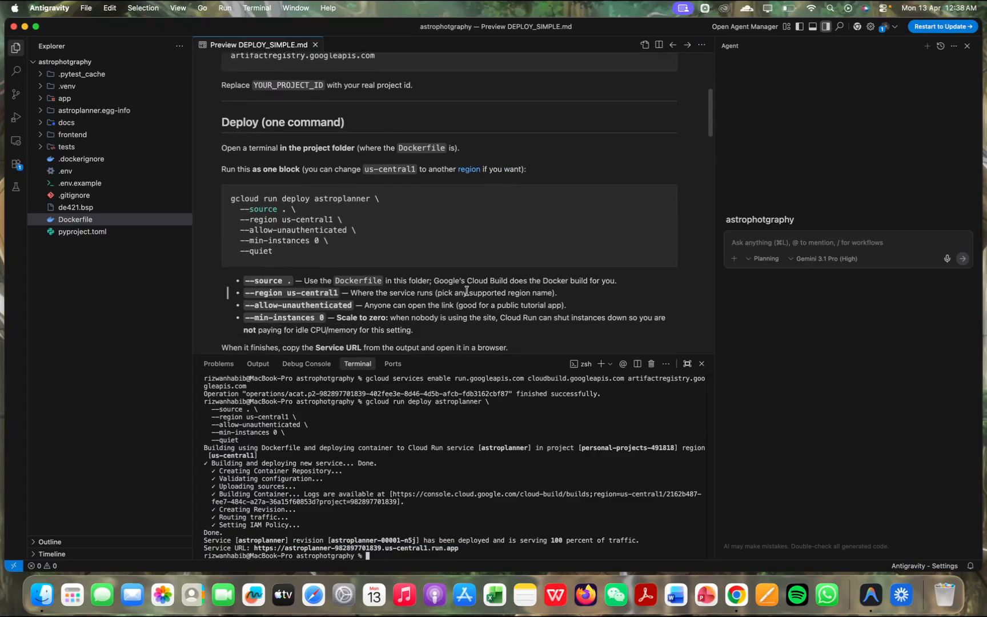
pyautogui.scroll(-2, 466, 291)
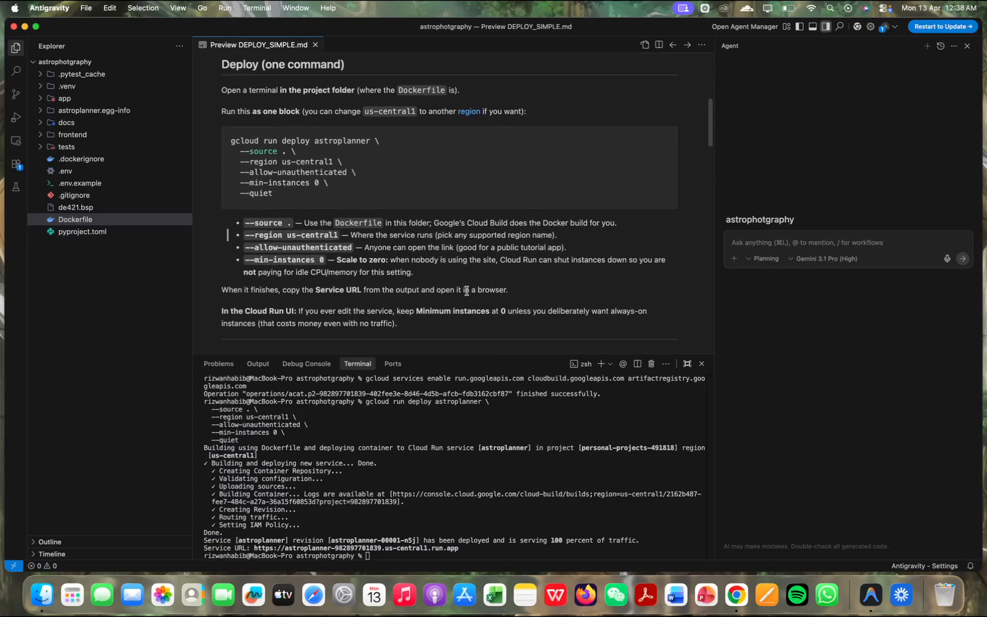
pyautogui.scroll(-2, 467, 290)
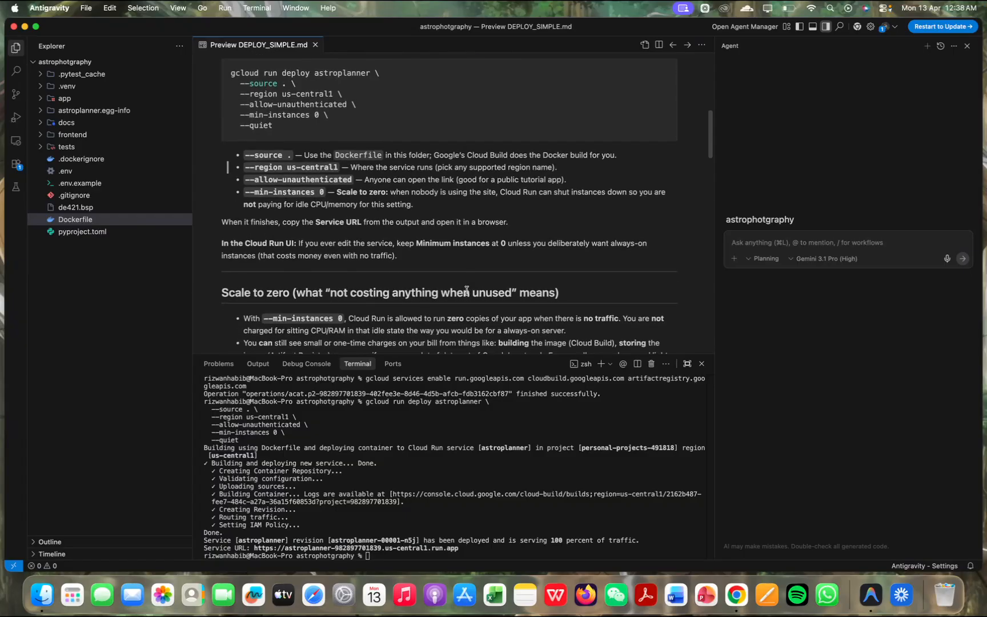
pyautogui.scroll(-1, 466, 291)
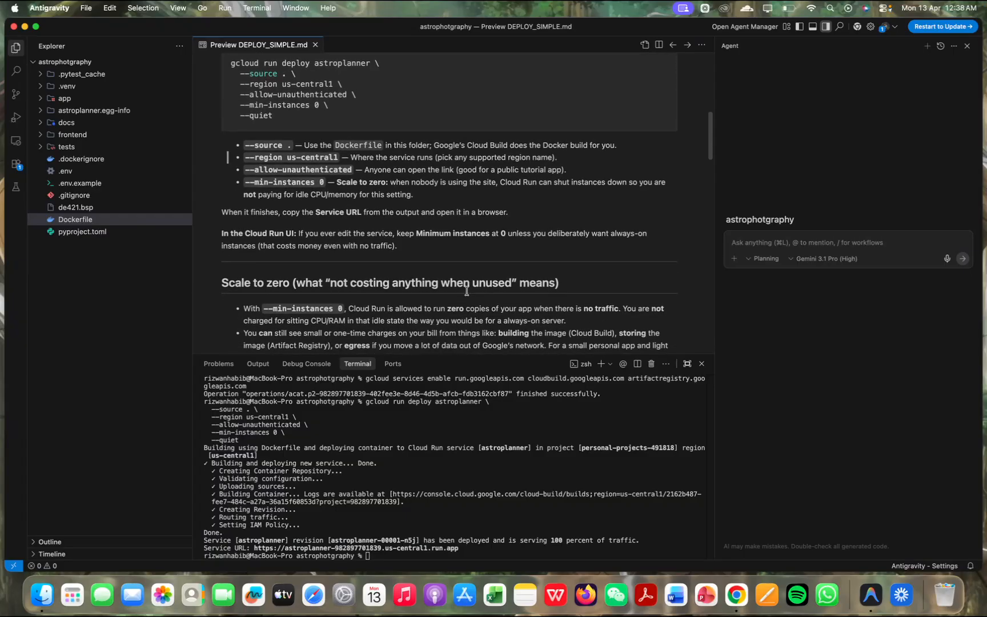
pyautogui.scroll(-8, 467, 291)
pyautogui.scroll(-9, 467, 291)
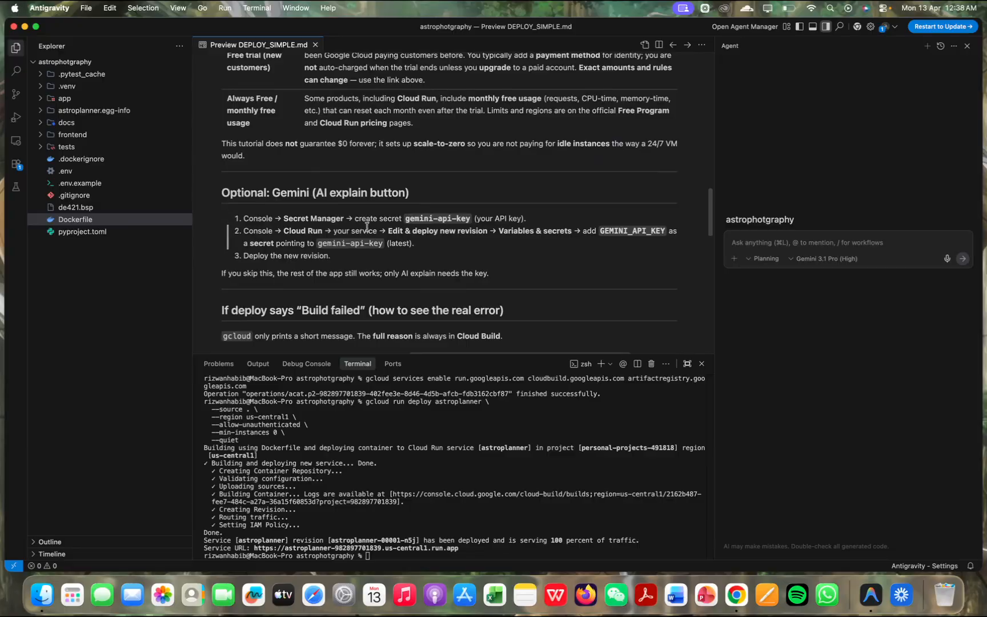
# Switch to Chrome and bring up the Cloud Run overview page of personal-projects
pyautogui.hotkey('ctrl', 'Left')
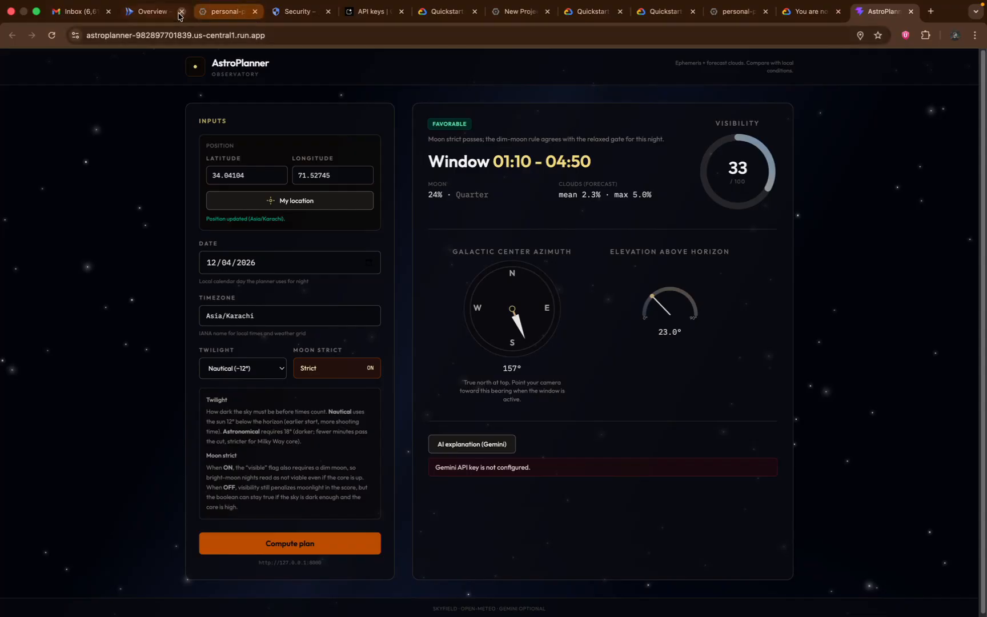
pyautogui.click(154, 12)
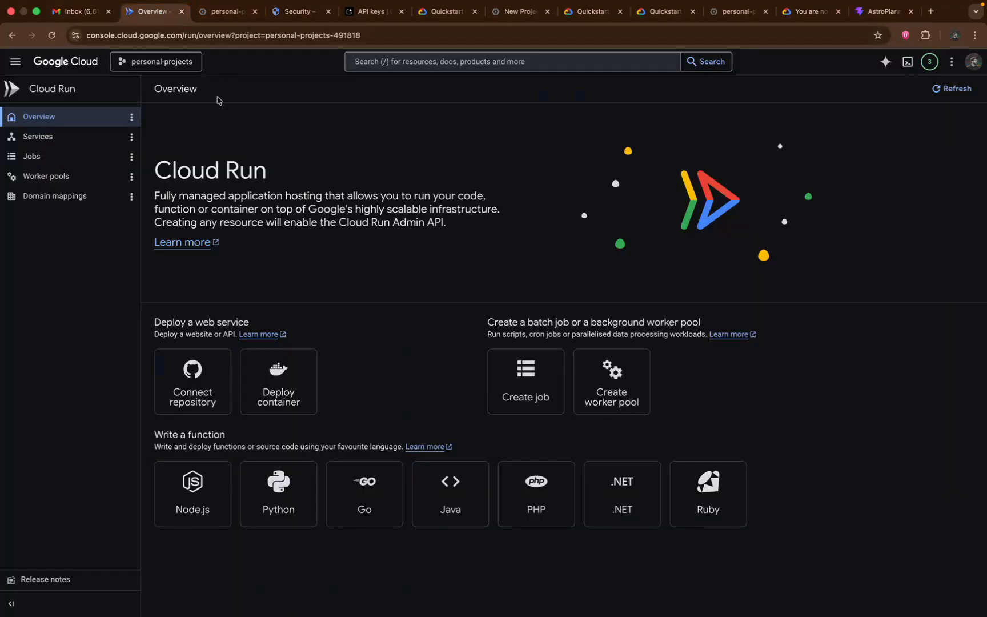
# Open the astroplanner service in Cloud Run and start a new revision, consulting the guide's Gemini instructions in Antigravity
pyautogui.click(87, 136)
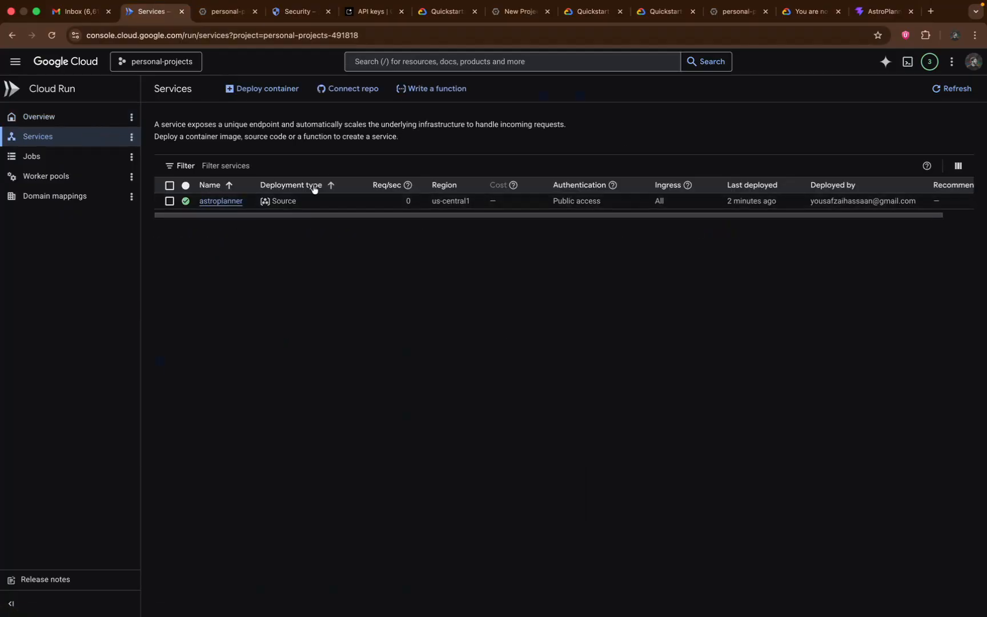
pyautogui.click(220, 202)
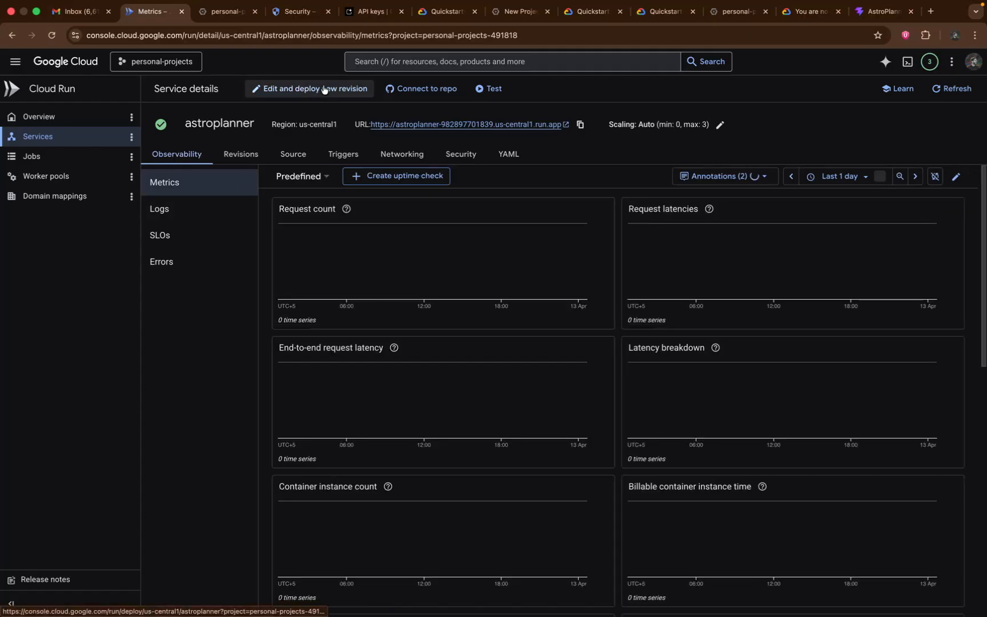
pyautogui.hotkey('ctrl', 'Right')
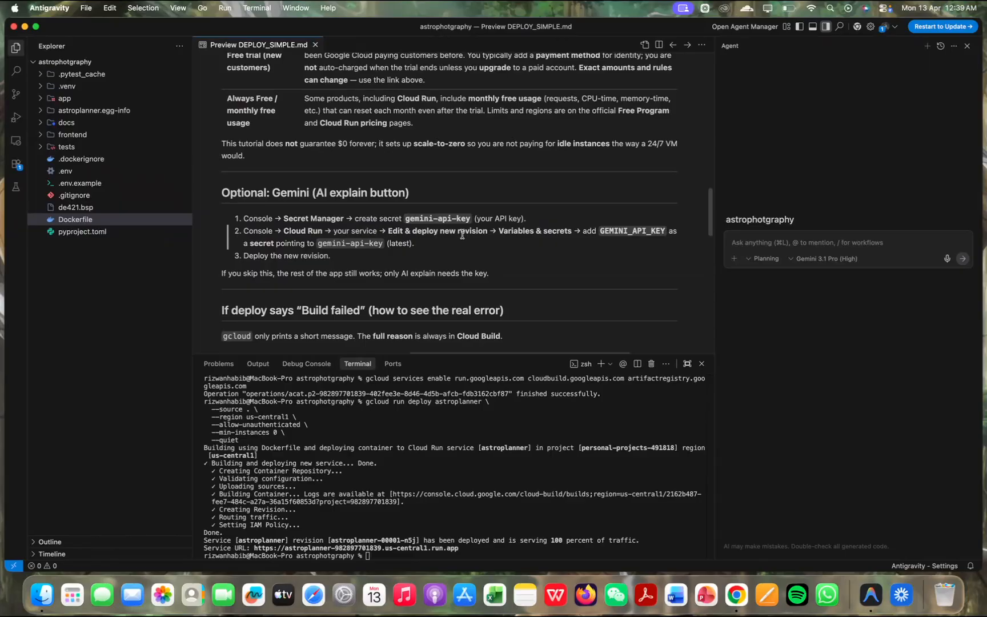
pyautogui.hotkey('ctrl', 'Left')
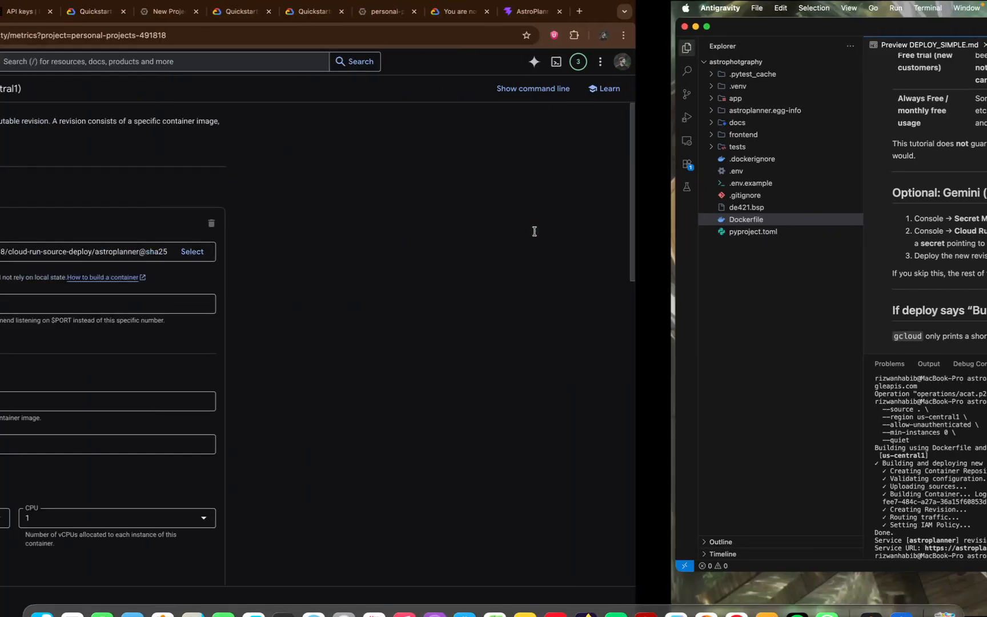
# Find the container's variables and secrets settings and add a blank environment variable
pyautogui.scroll(-6, 268, 485)
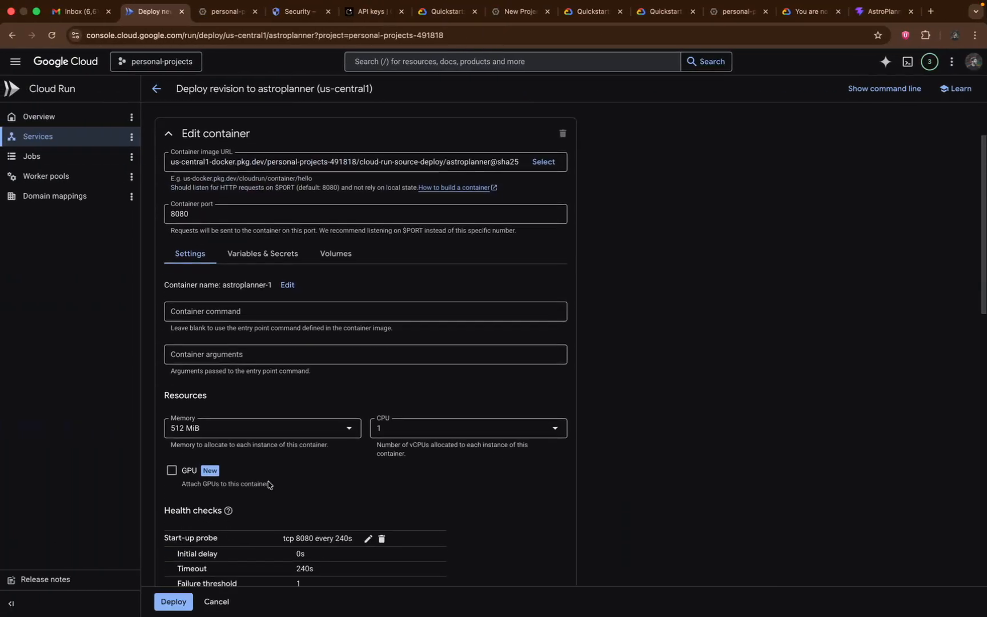
pyautogui.scroll(-4, 268, 483)
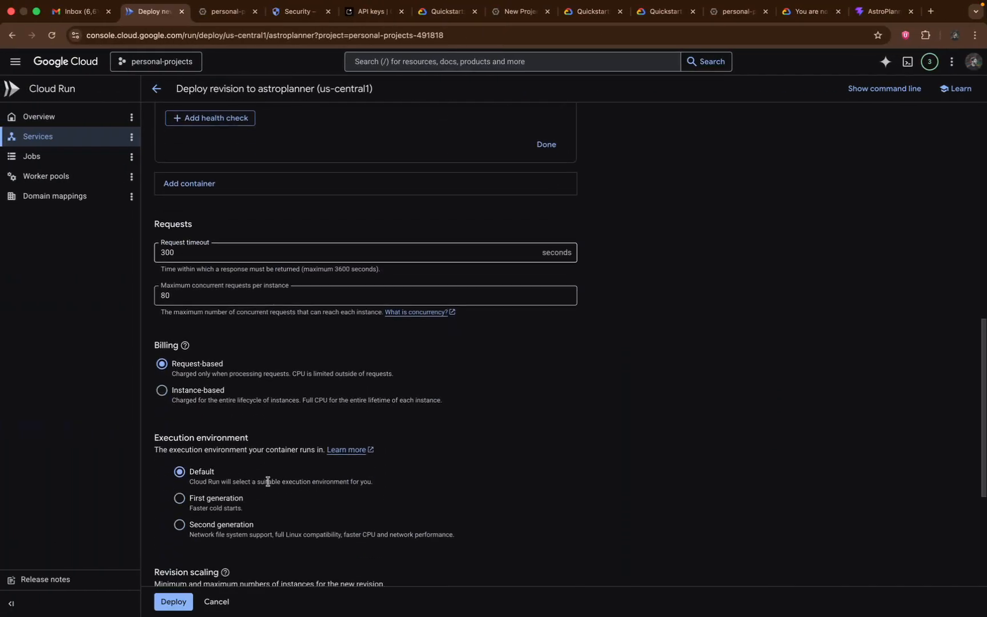
pyautogui.scroll(9, 268, 485)
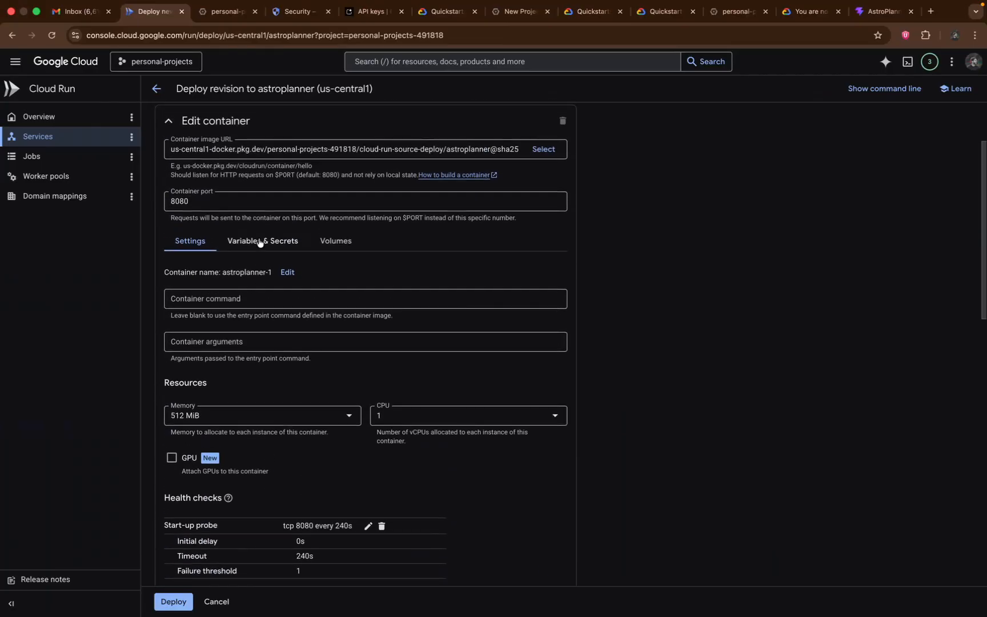
pyautogui.click(258, 241)
pyautogui.click(206, 316)
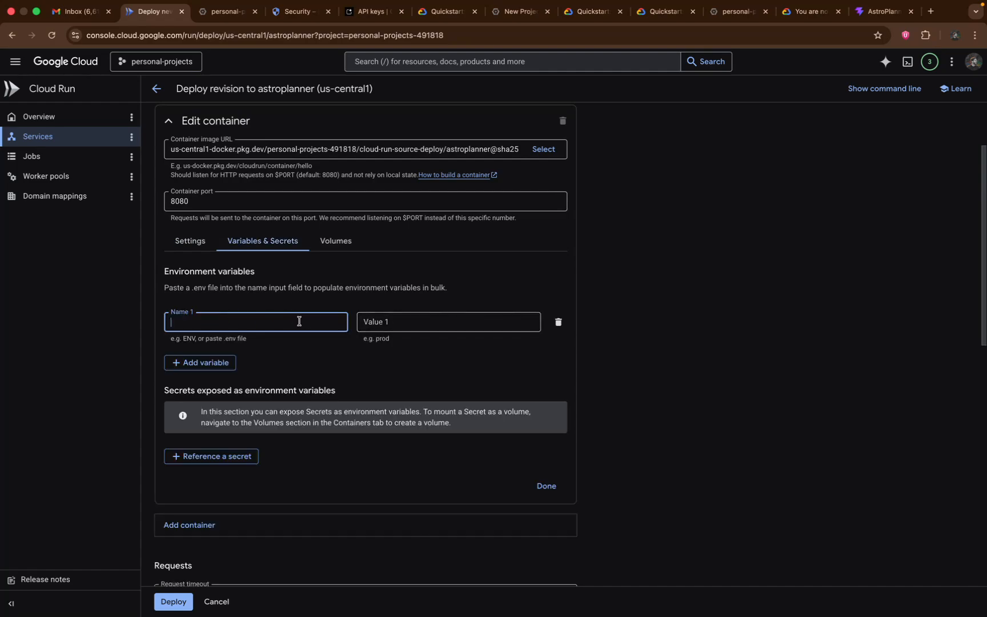
# Check the variable name in the guide, then name the environment variable GEMINI_API_KEY and enter the Gemini API key as its value
pyautogui.hotkey('ctrl', 'Right')
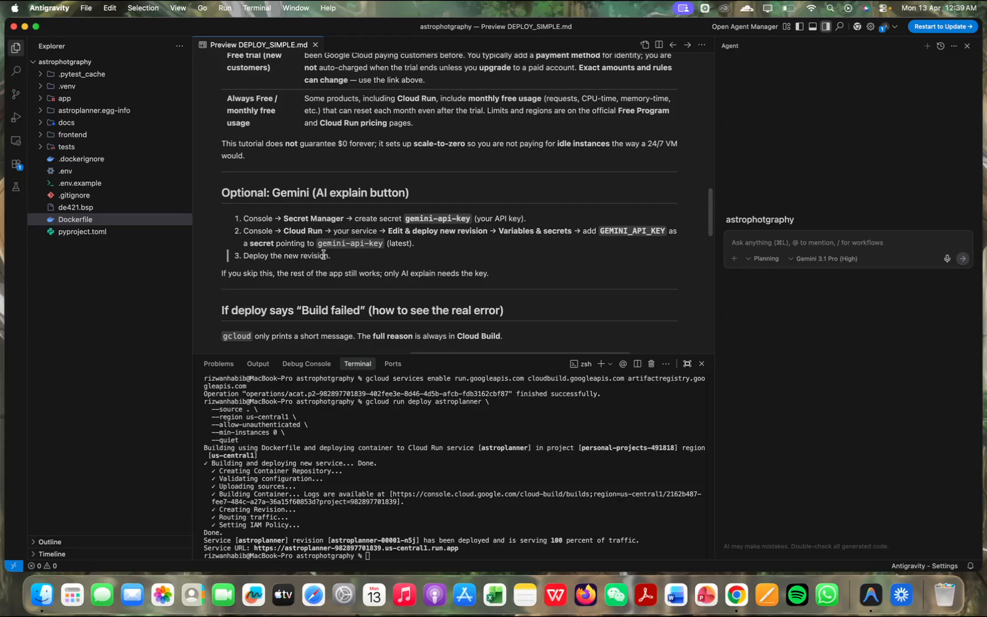
pyautogui.hotkey('ctrl', 'Left')
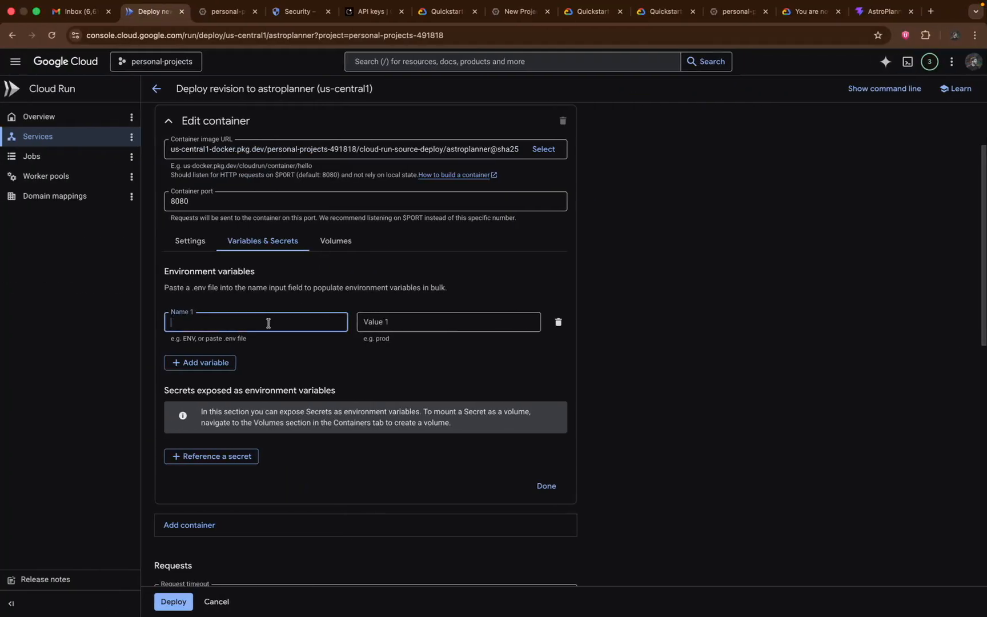
pyautogui.write('GEMINI')
pyautogui.press('Tab')
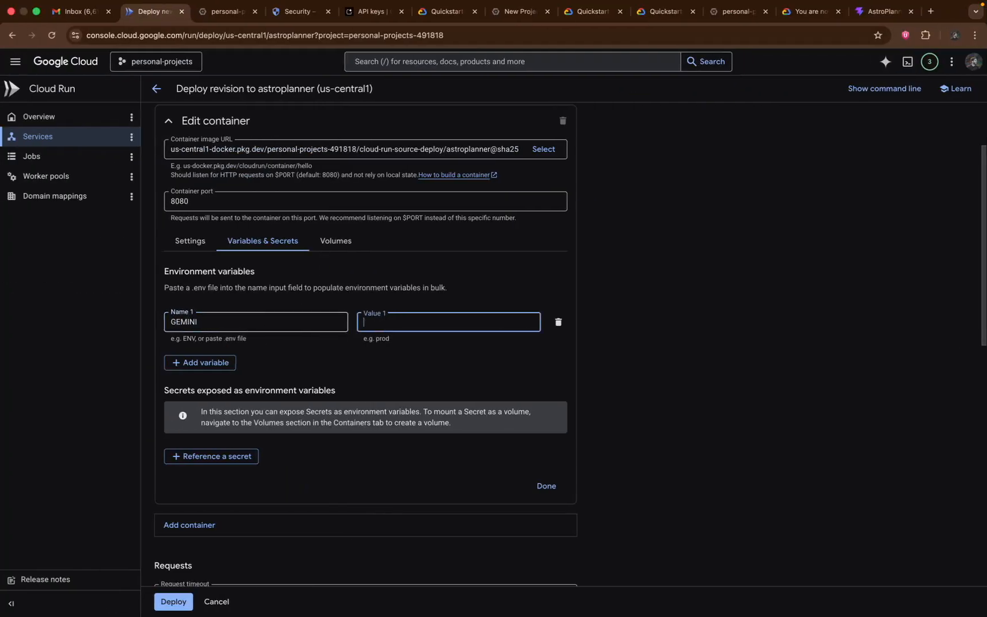
pyautogui.click(230, 319)
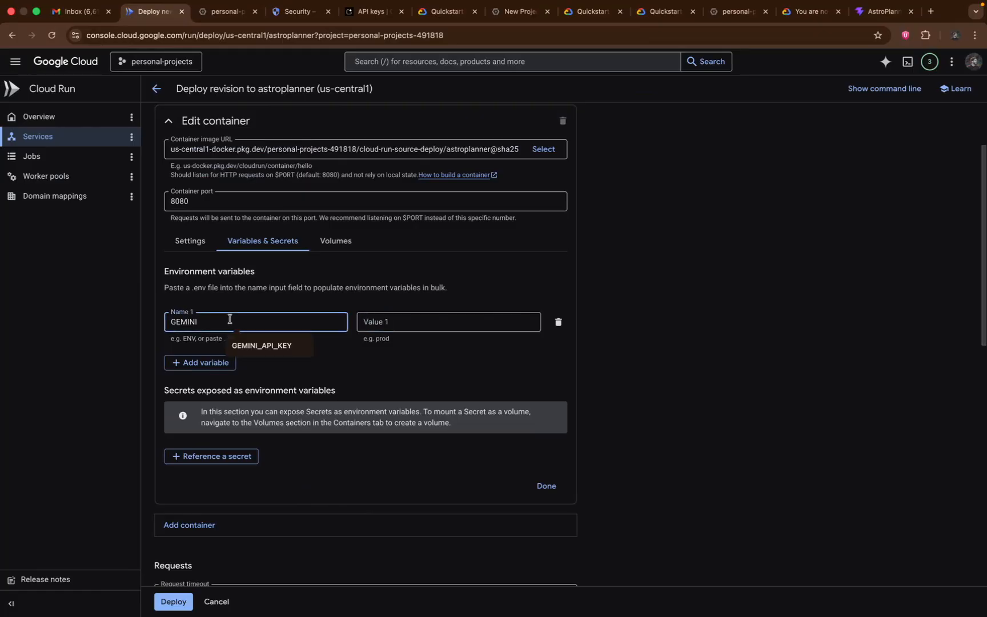
pyautogui.click(247, 344)
pyautogui.click(395, 319)
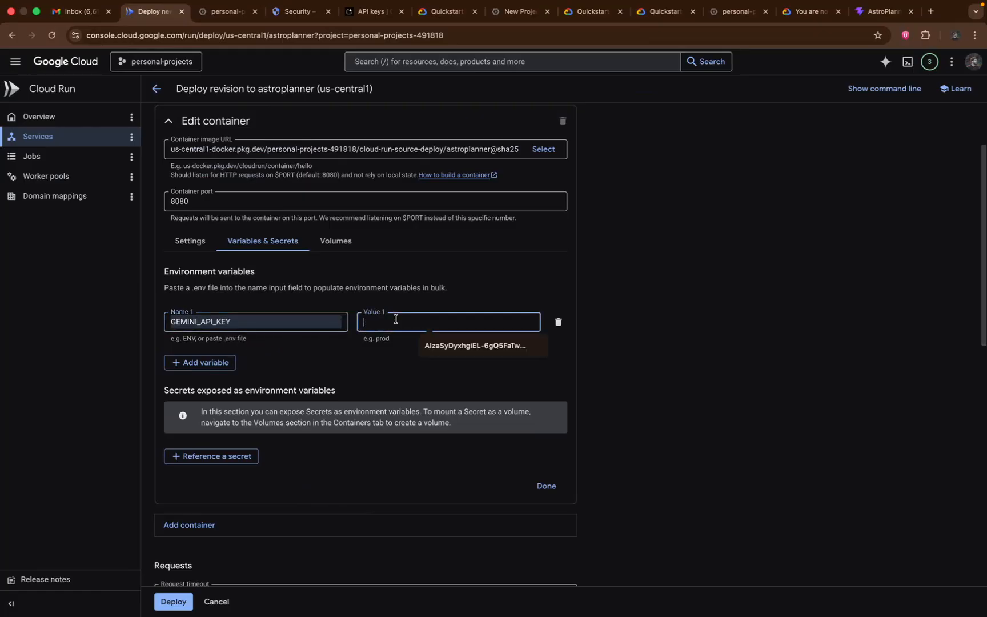
pyautogui.scroll(-1, 396, 319)
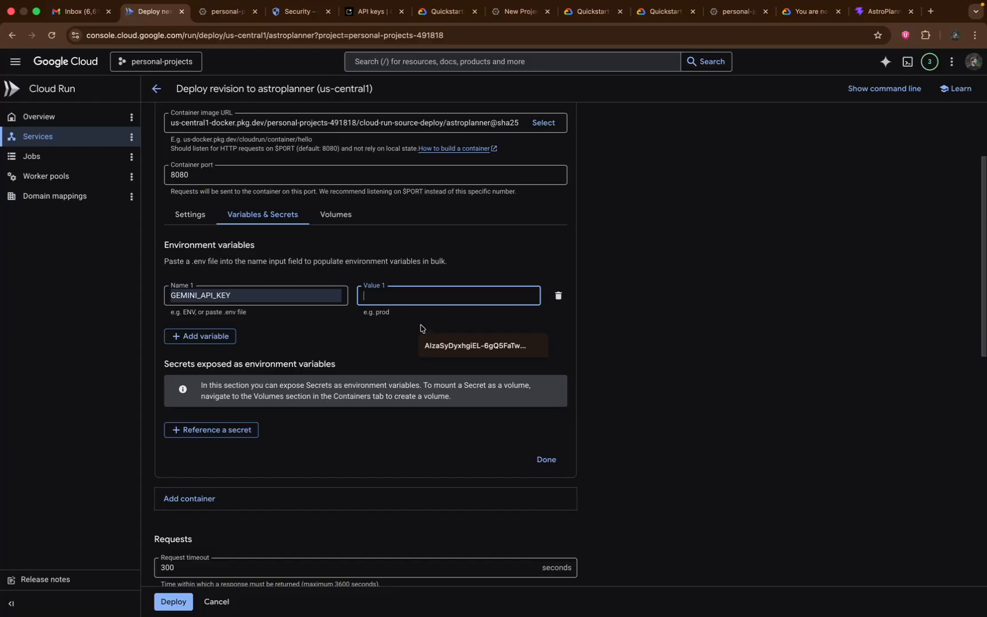
pyautogui.click(436, 341)
# Deploy the new astroplanner revision with the remaining request, billing, execution and scaling settings as they are
pyautogui.scroll(-5, 437, 343)
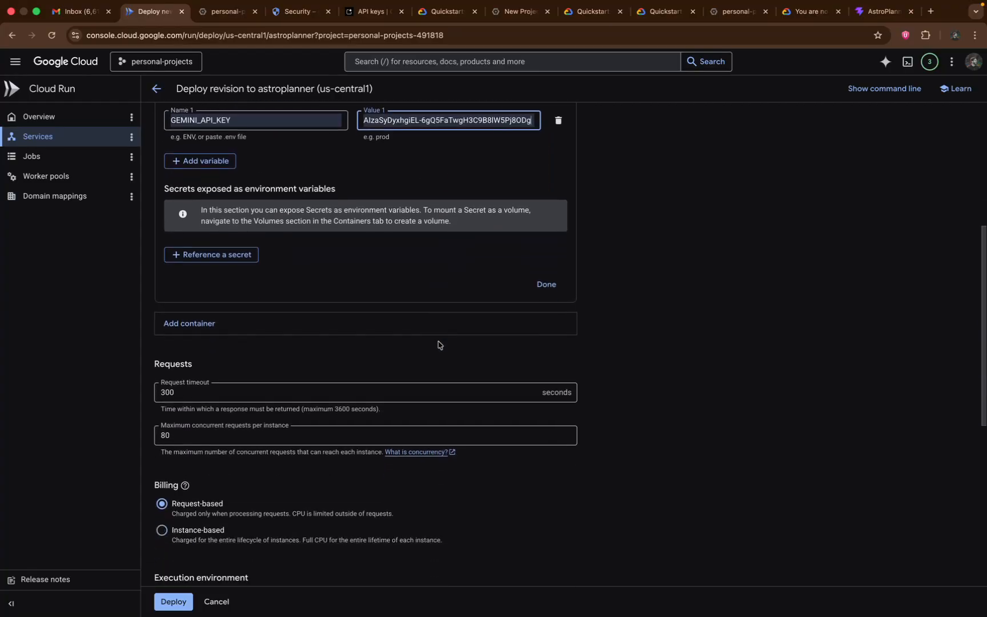
pyautogui.scroll(-5, 440, 345)
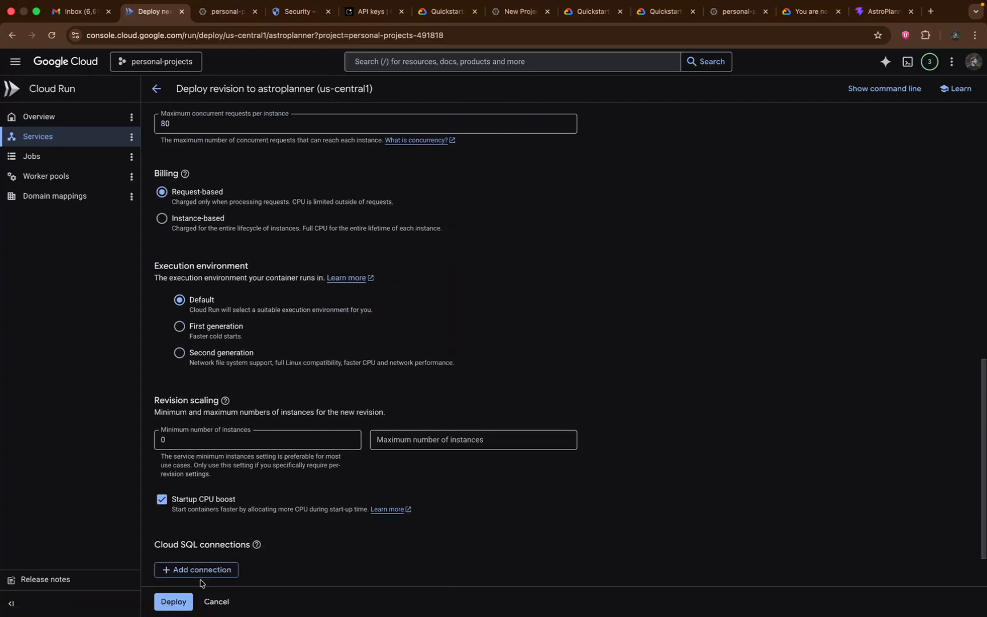
pyautogui.click(187, 599)
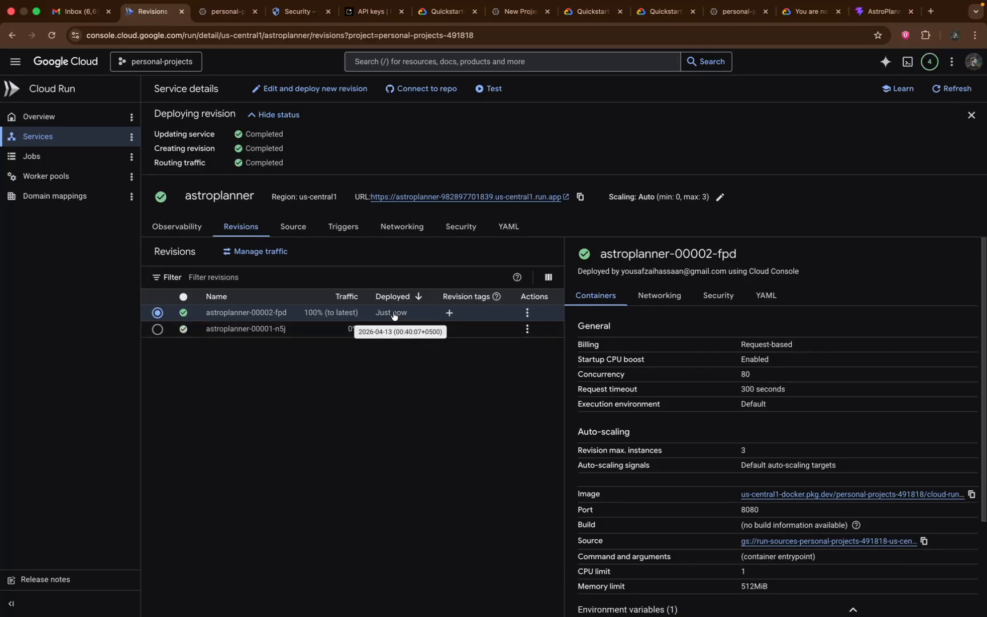
# Return to the AstroPlanner site and compute a plan for the current location with Moon strict on
pyautogui.click(884, 11)
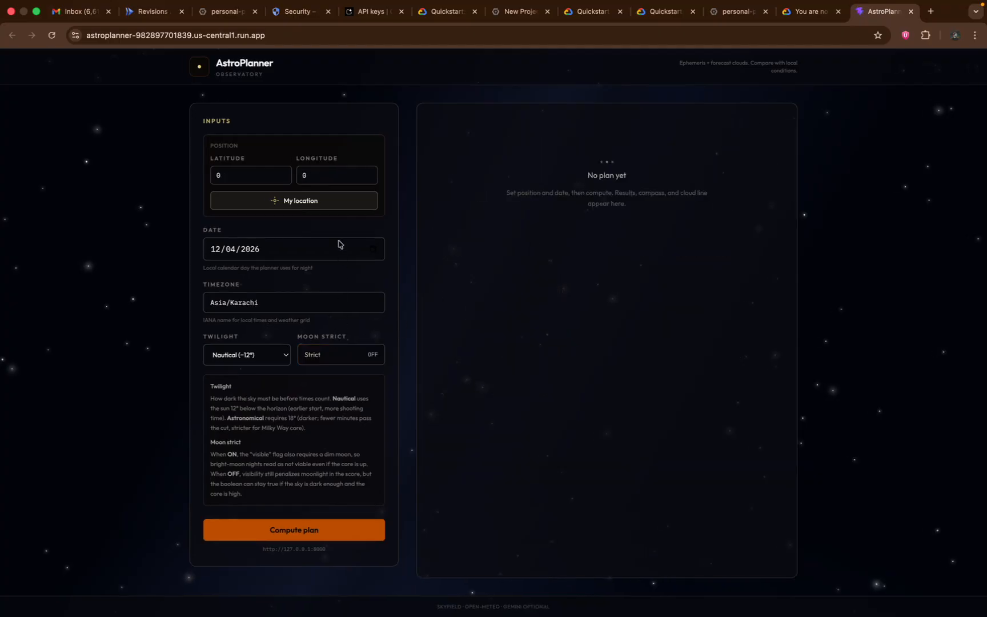
pyautogui.click(326, 209)
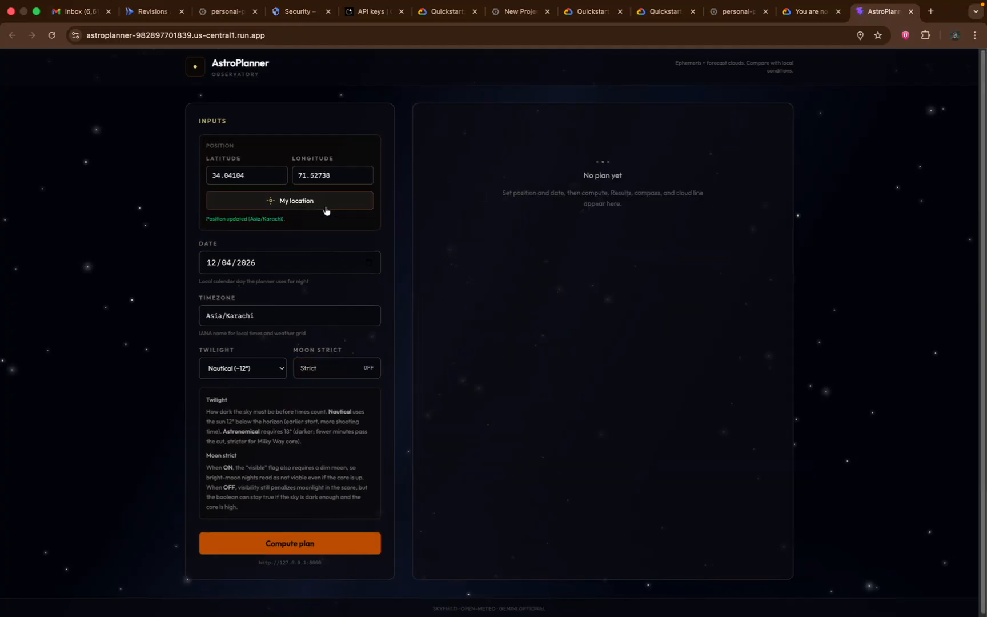
pyautogui.click(312, 376)
pyautogui.click(314, 549)
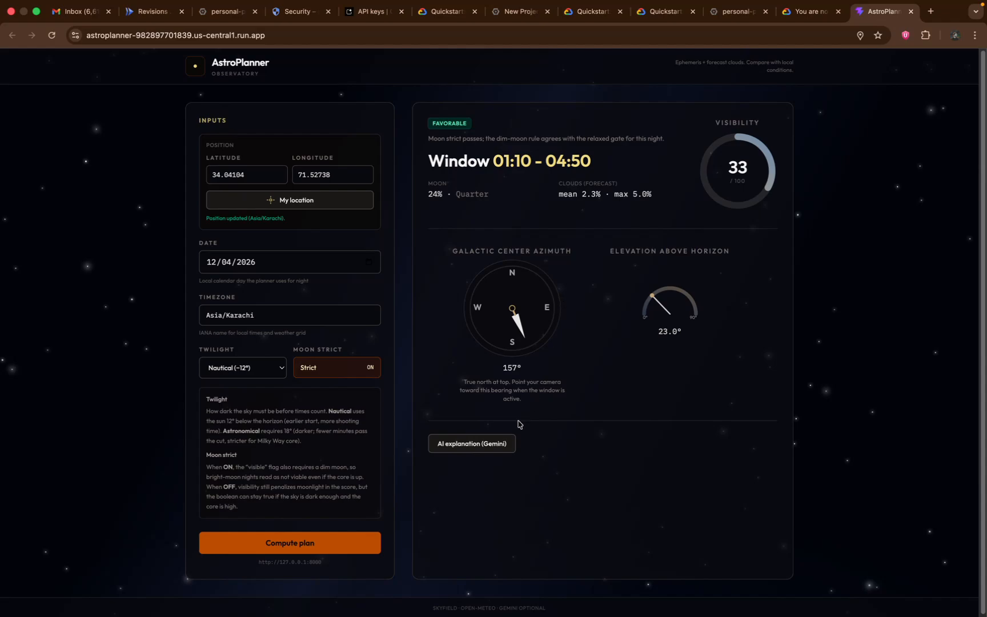
# Request the Gemini AI explanation for the computed plan and review its camera and strategy advice
pyautogui.click(505, 441)
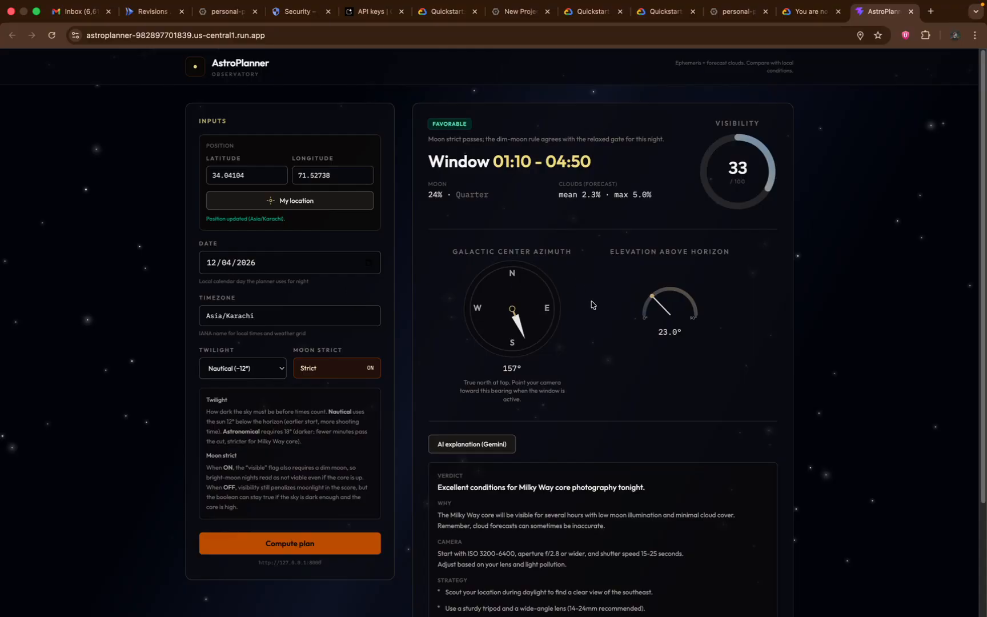
pyautogui.scroll(-5, 591, 305)
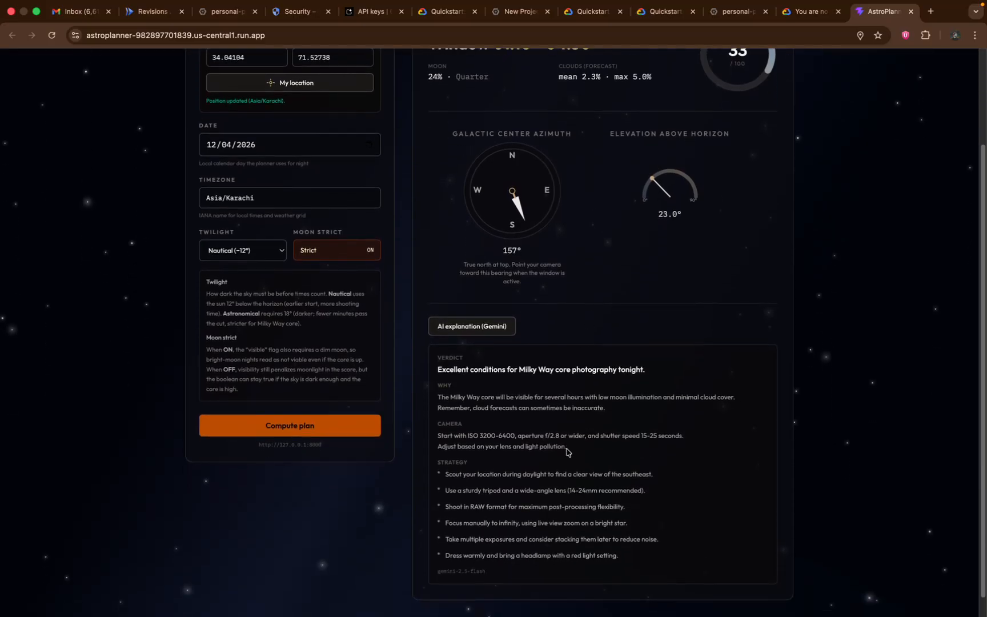
pyautogui.moveTo(568, 446); pyautogui.dragTo(452, 436)
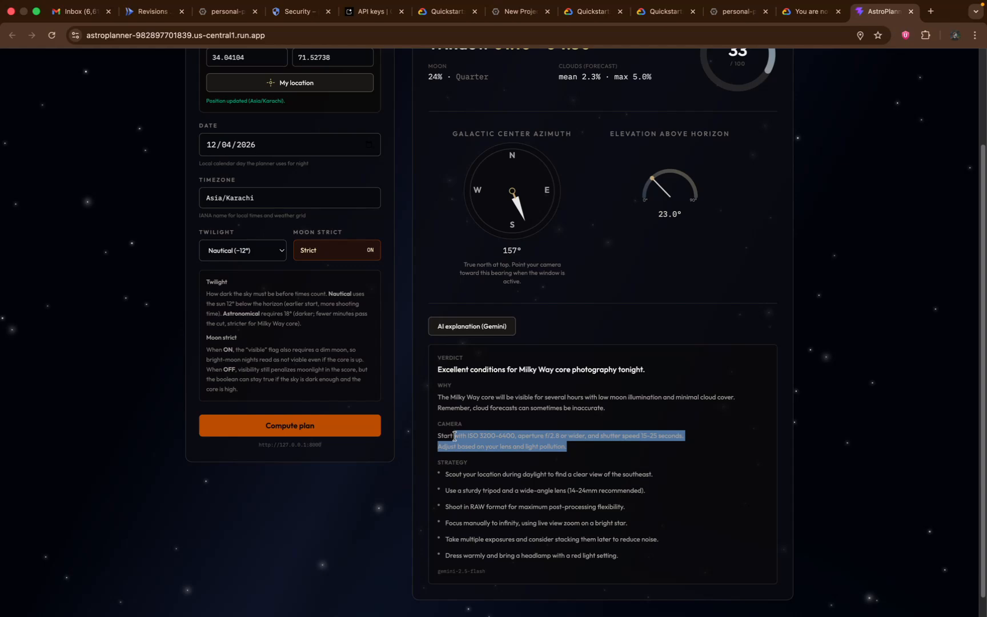
pyautogui.click(552, 486)
pyautogui.scroll(5, 553, 486)
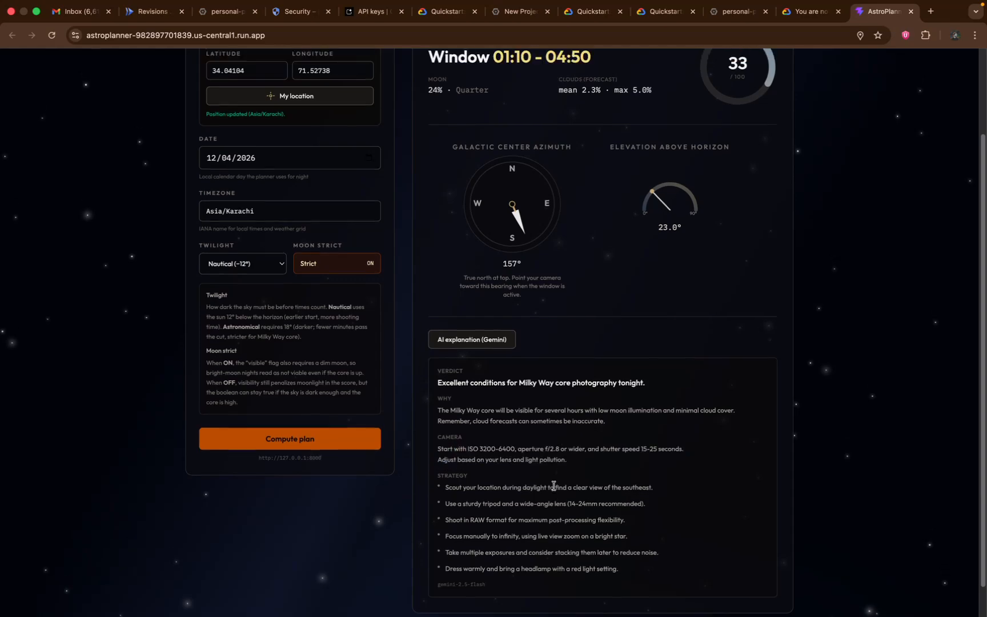
# Switch to Antigravity and go back to the beginning of the DEPLOY_SIMPLE.md guide
pyautogui.press('super+Tab')
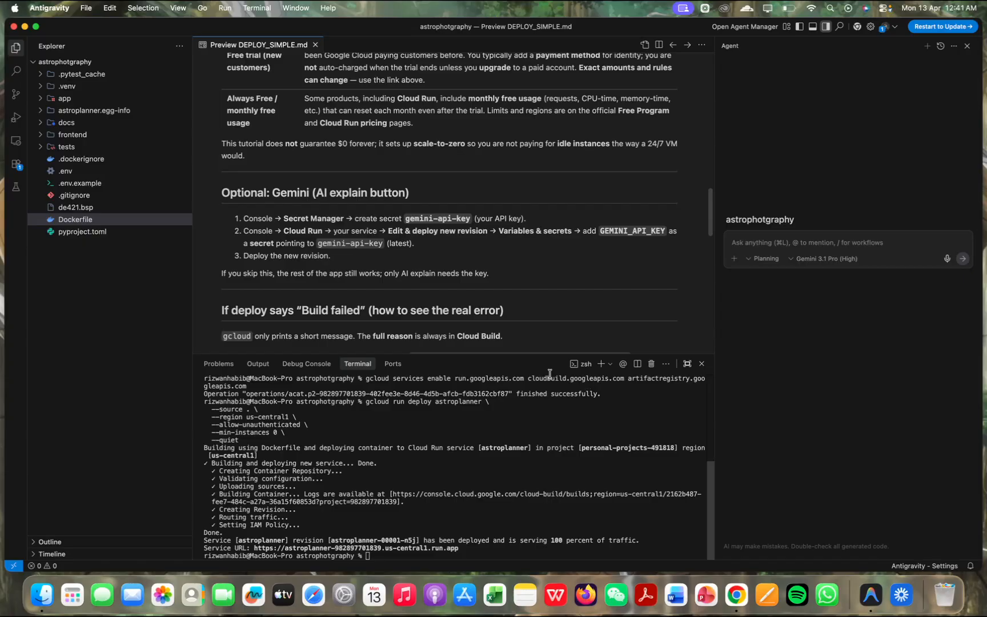
pyautogui.scroll(15, 544, 213)
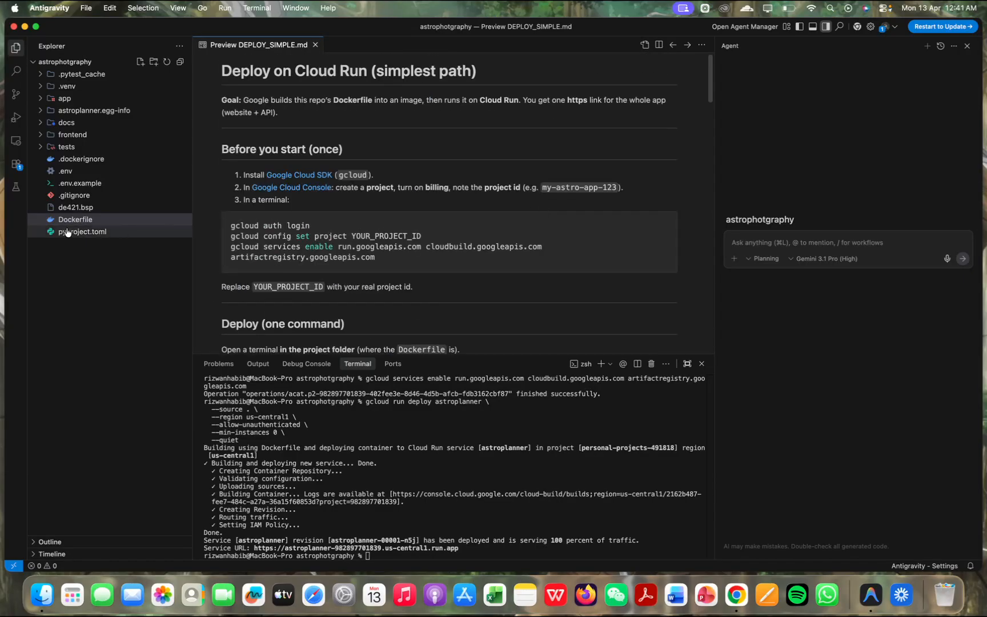